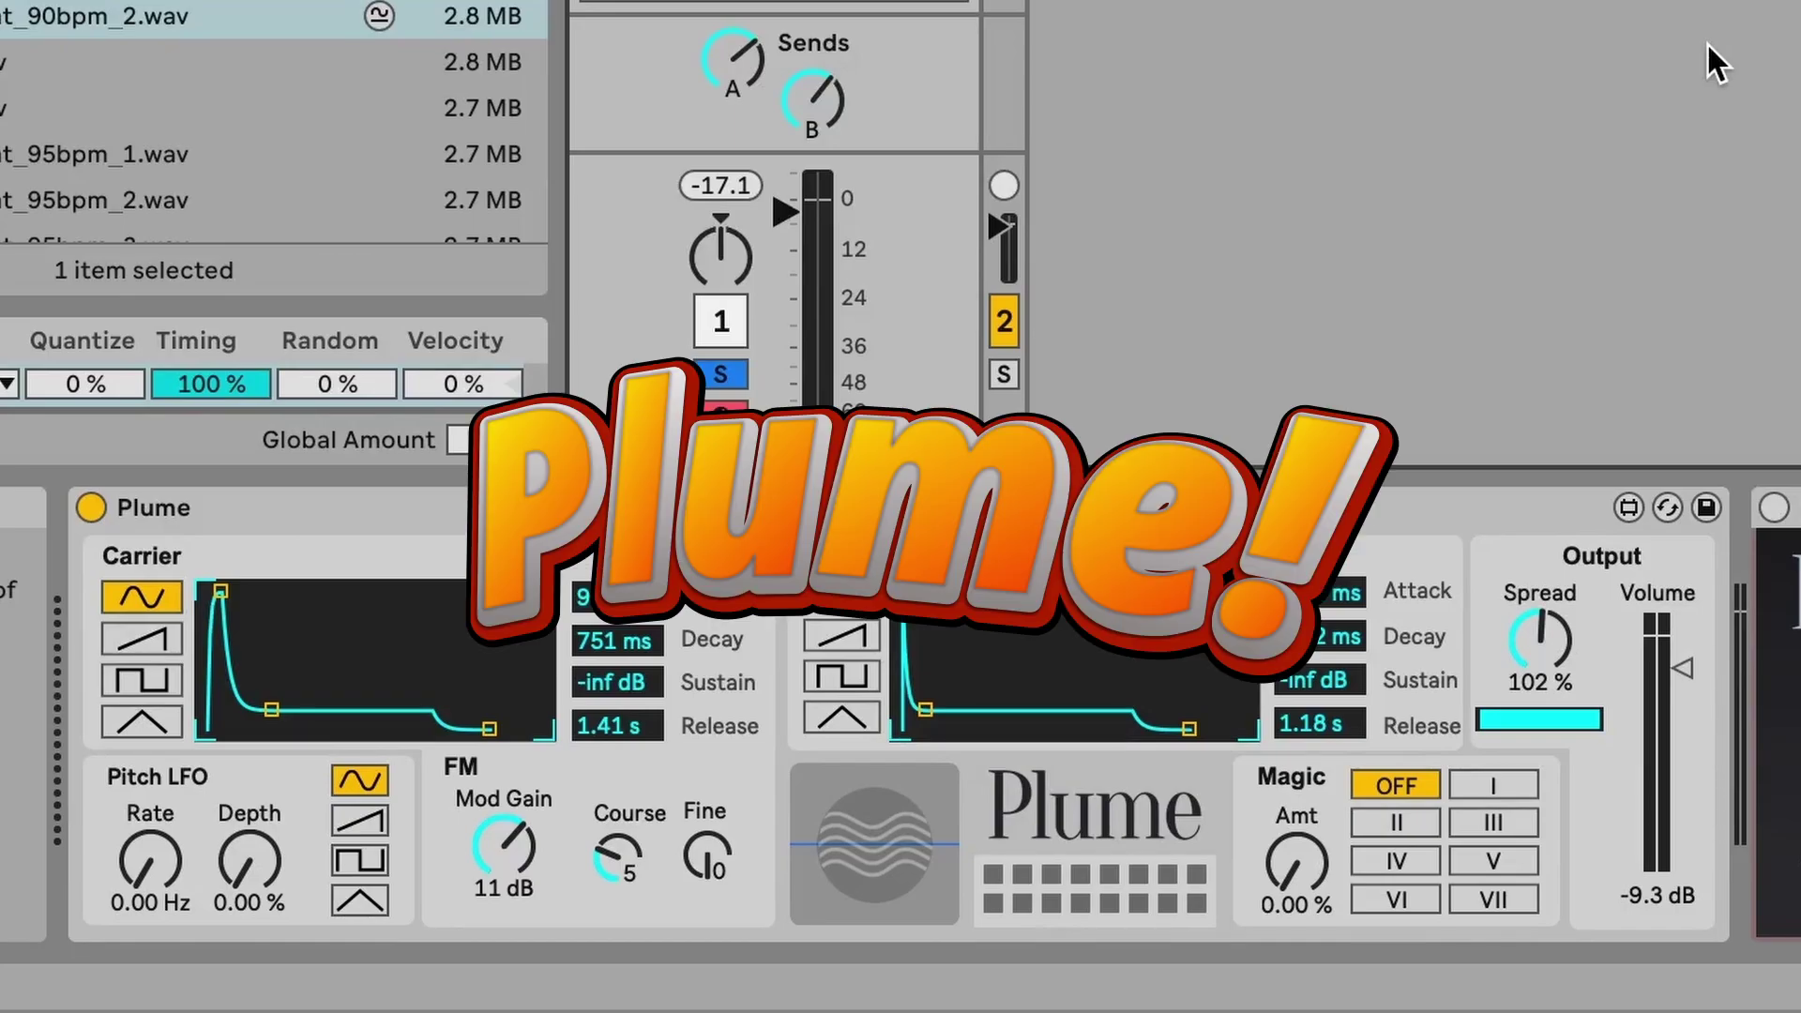
- Adjust the FM Course control of the Plume instrument
{"action": "left_click", "coordinate": [522, 513]}
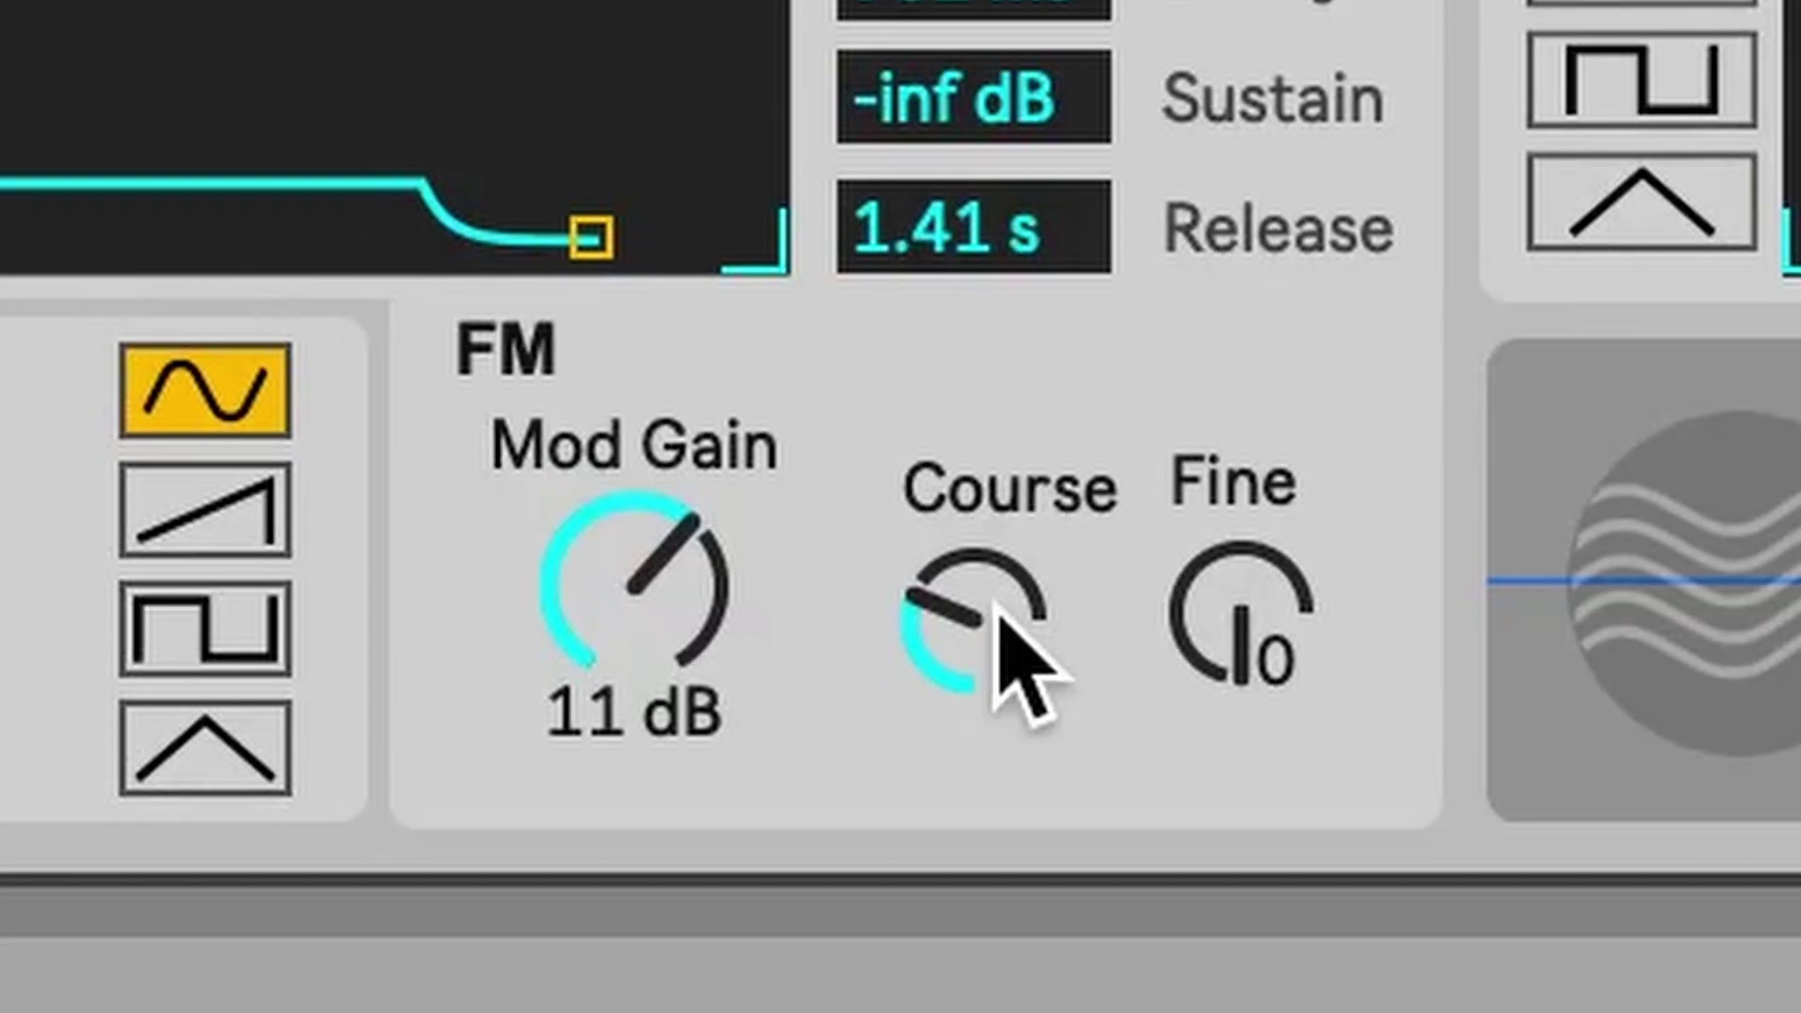
{"action": "left_click_drag", "start_coordinate": [1014, 590], "coordinate": [1013, 554]}
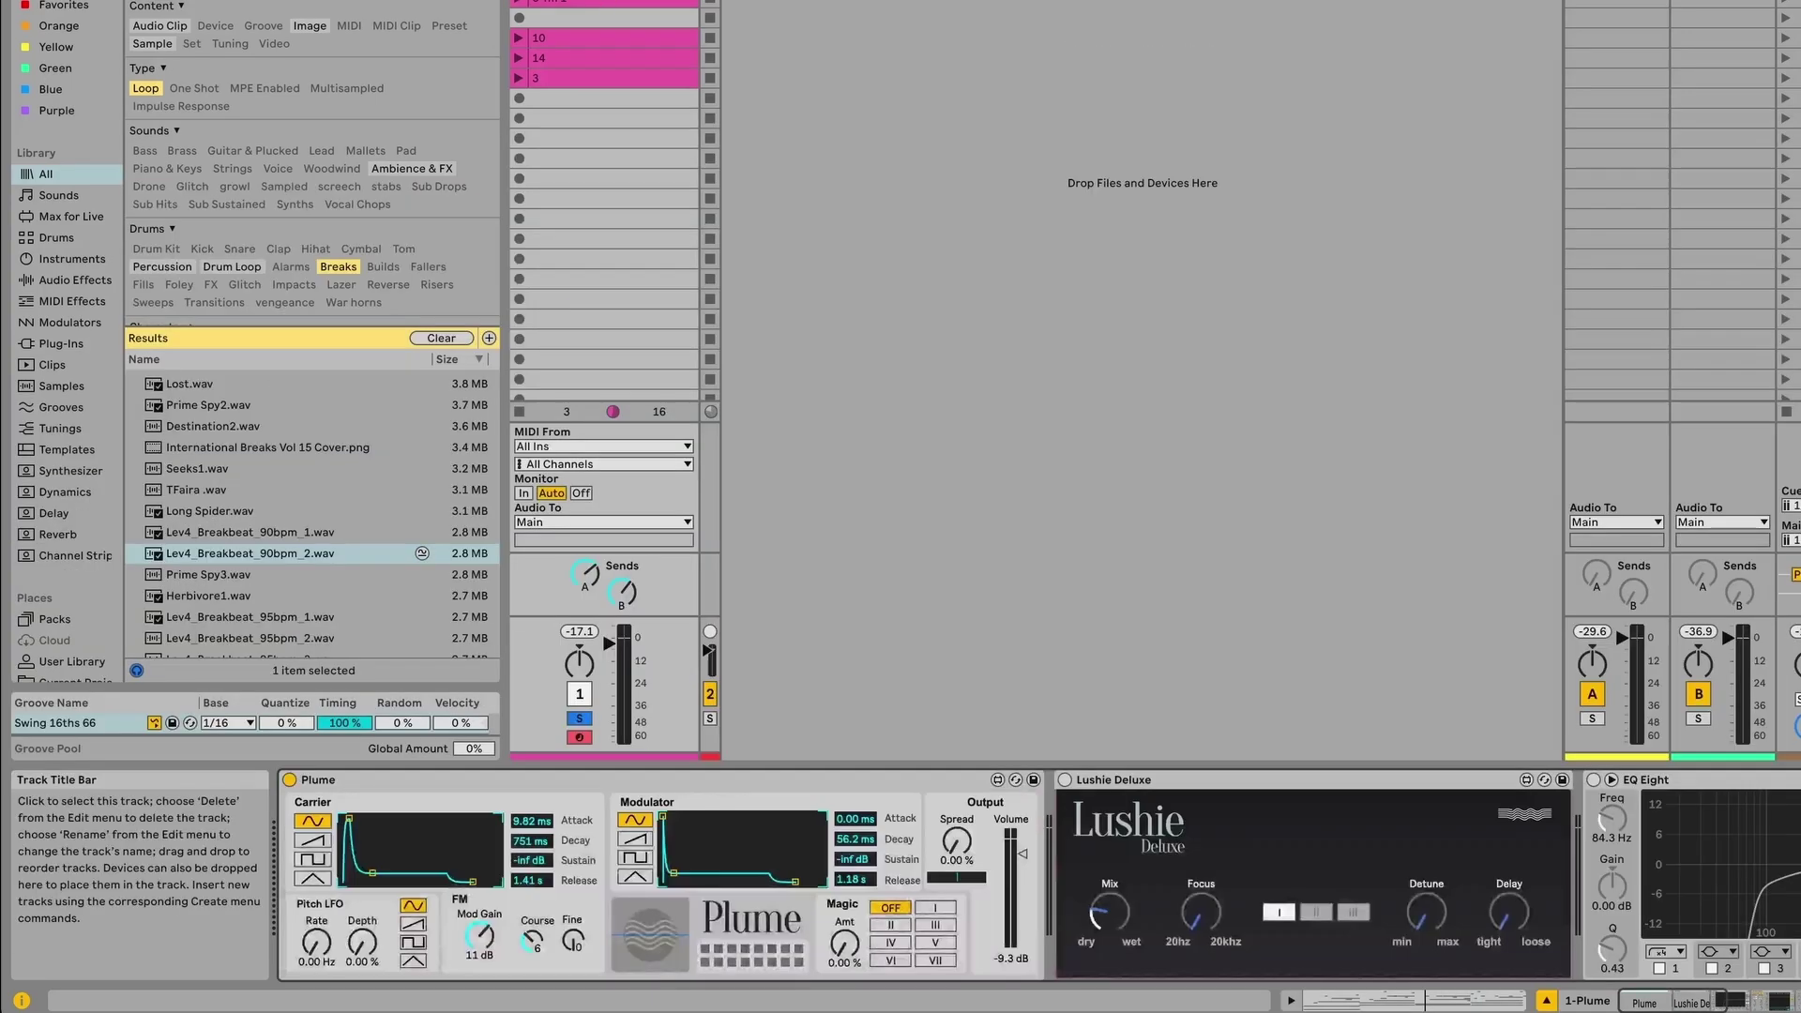
- Audition Plume's stored presets 2, 1, 3 and 4
{"action": "left_click", "coordinate": [721, 949]}
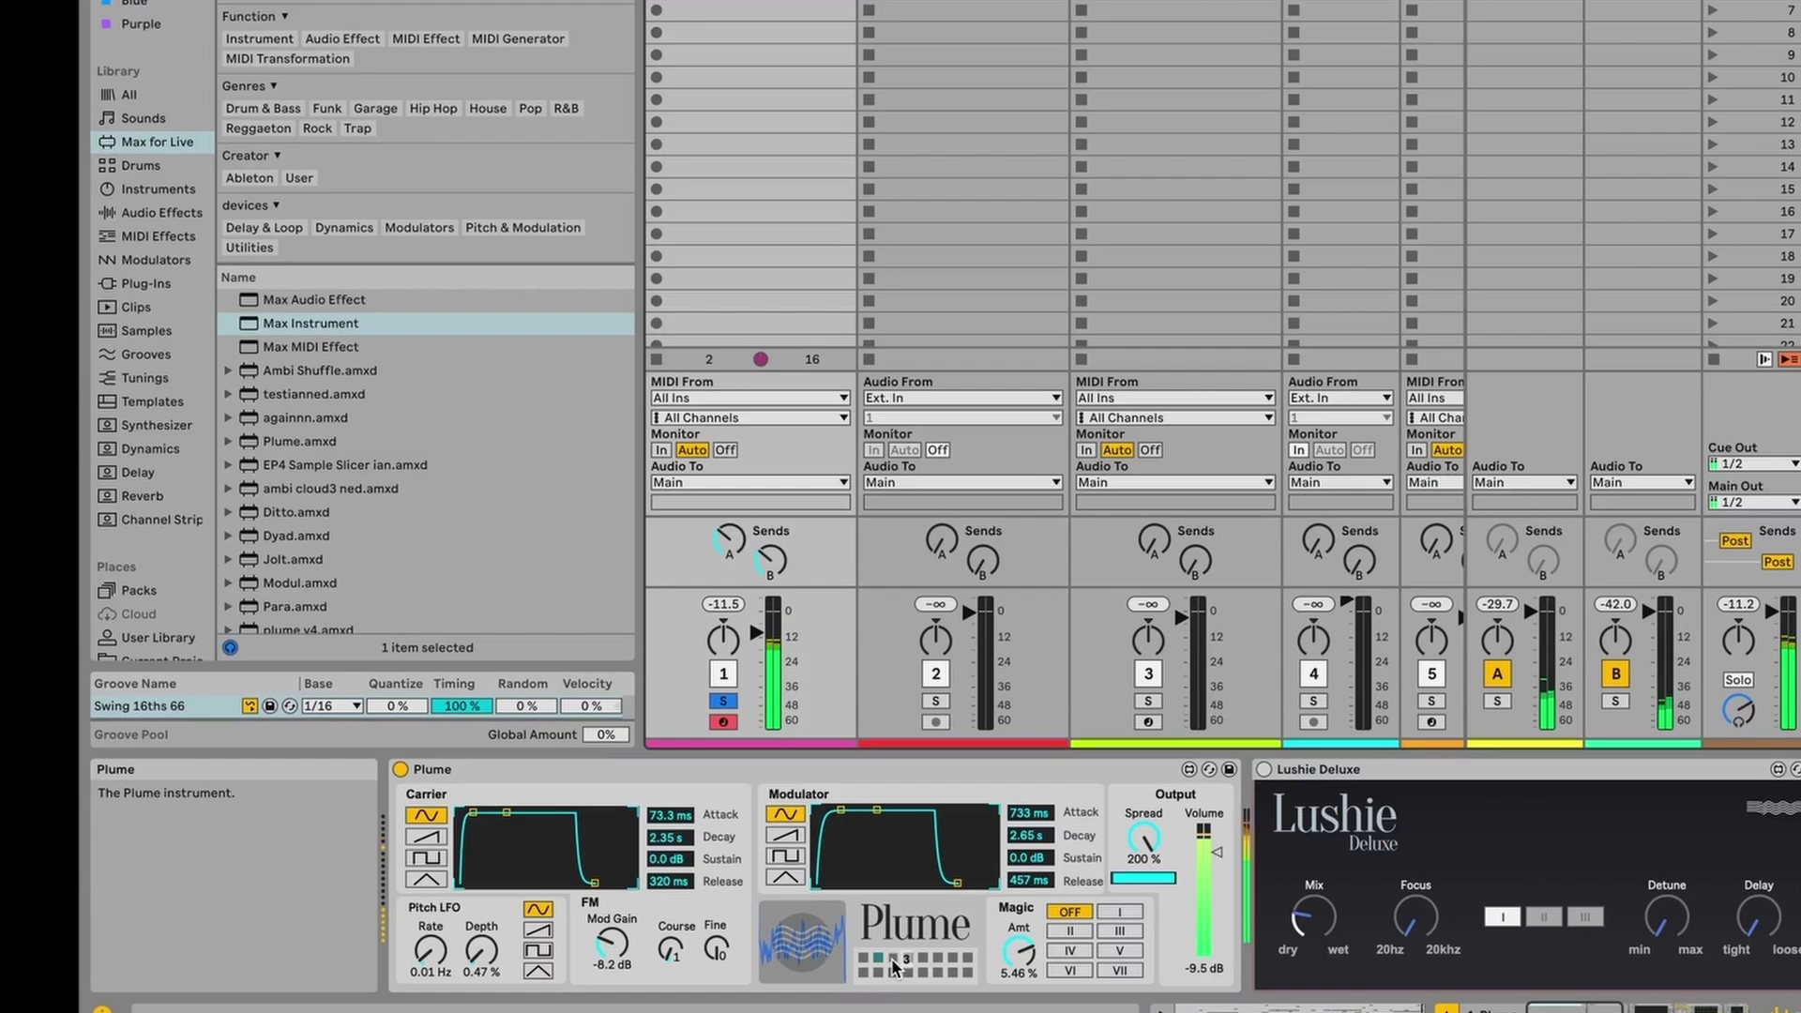
{"action": "left_click", "coordinate": [865, 955]}
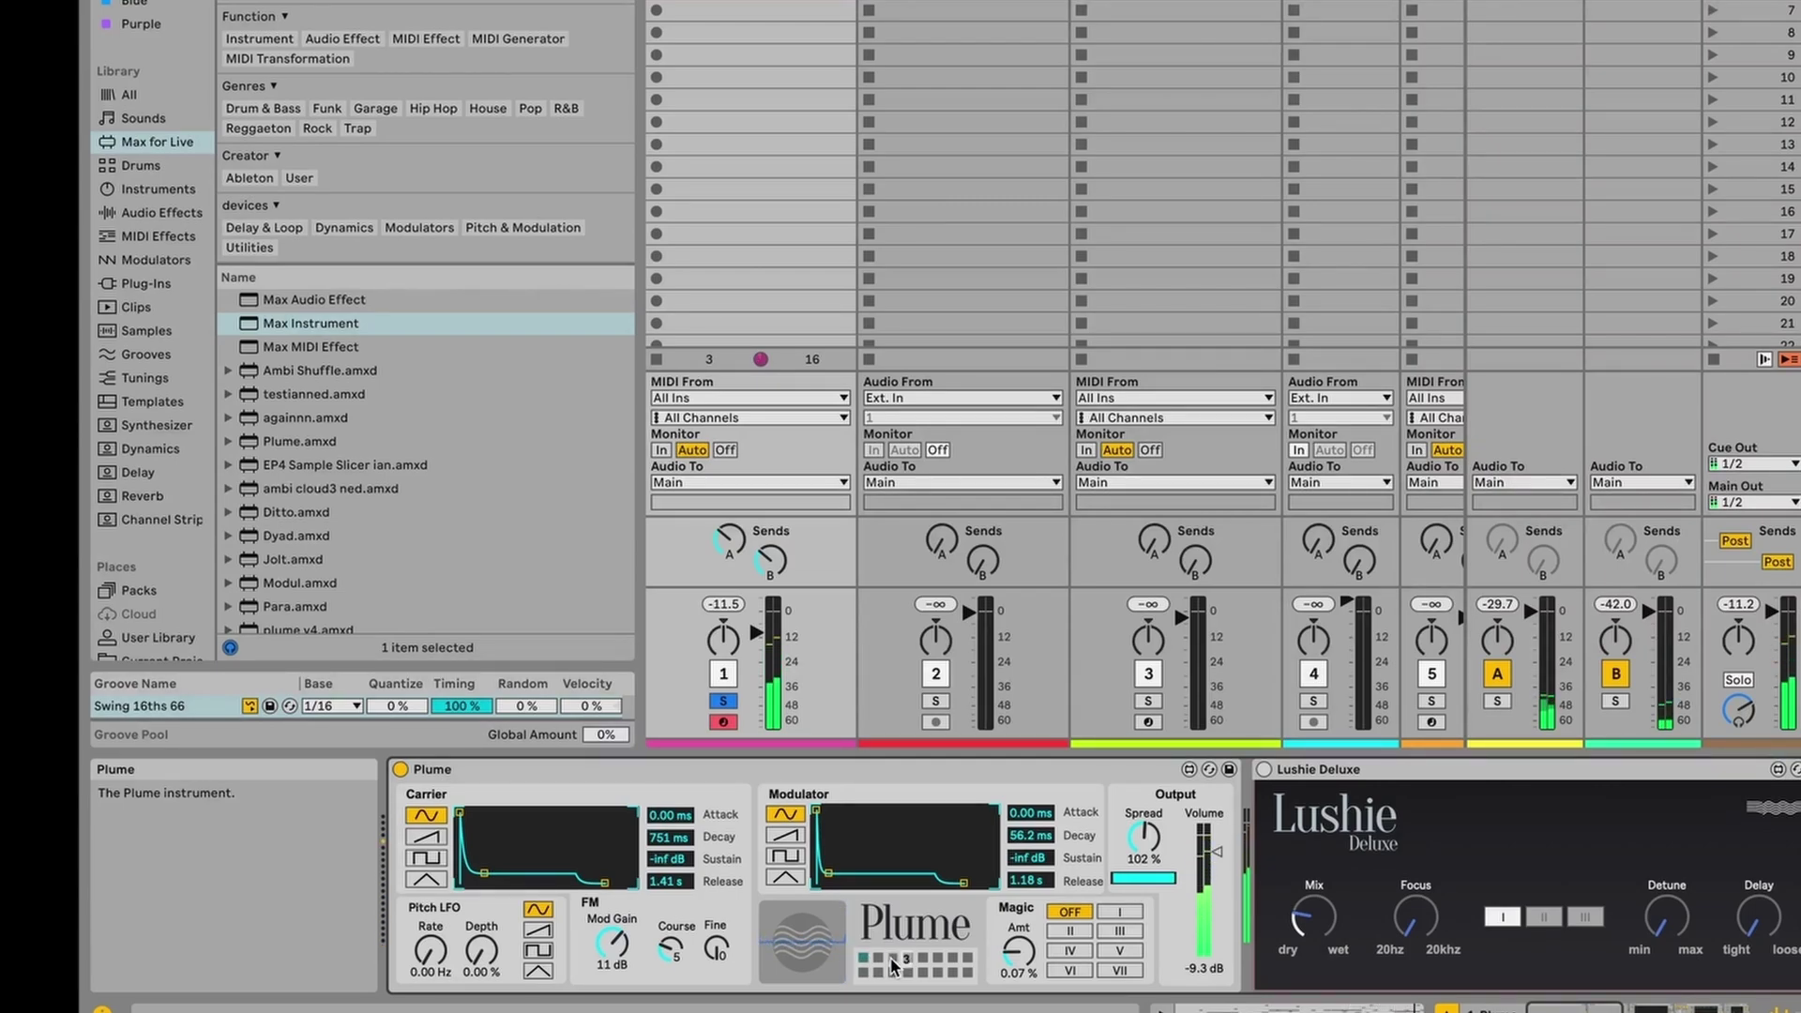
{"action": "left_click", "coordinate": [908, 961]}
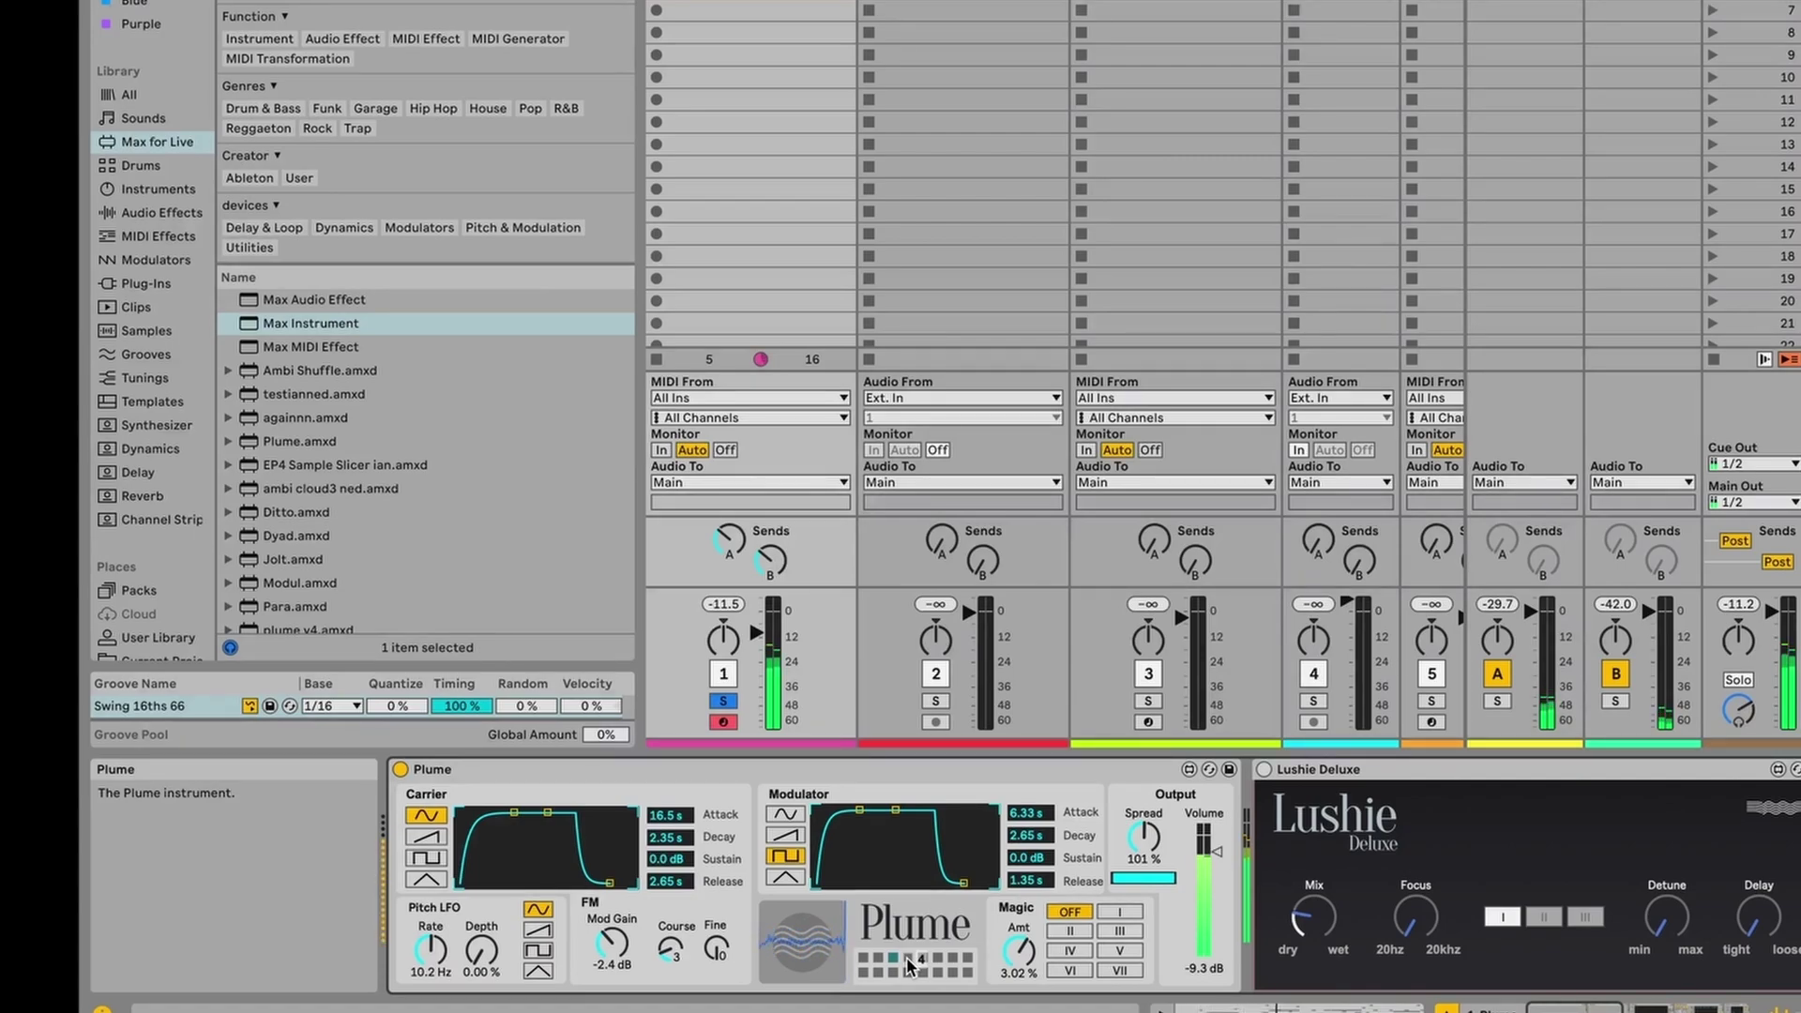
{"action": "left_click", "coordinate": [906, 957]}
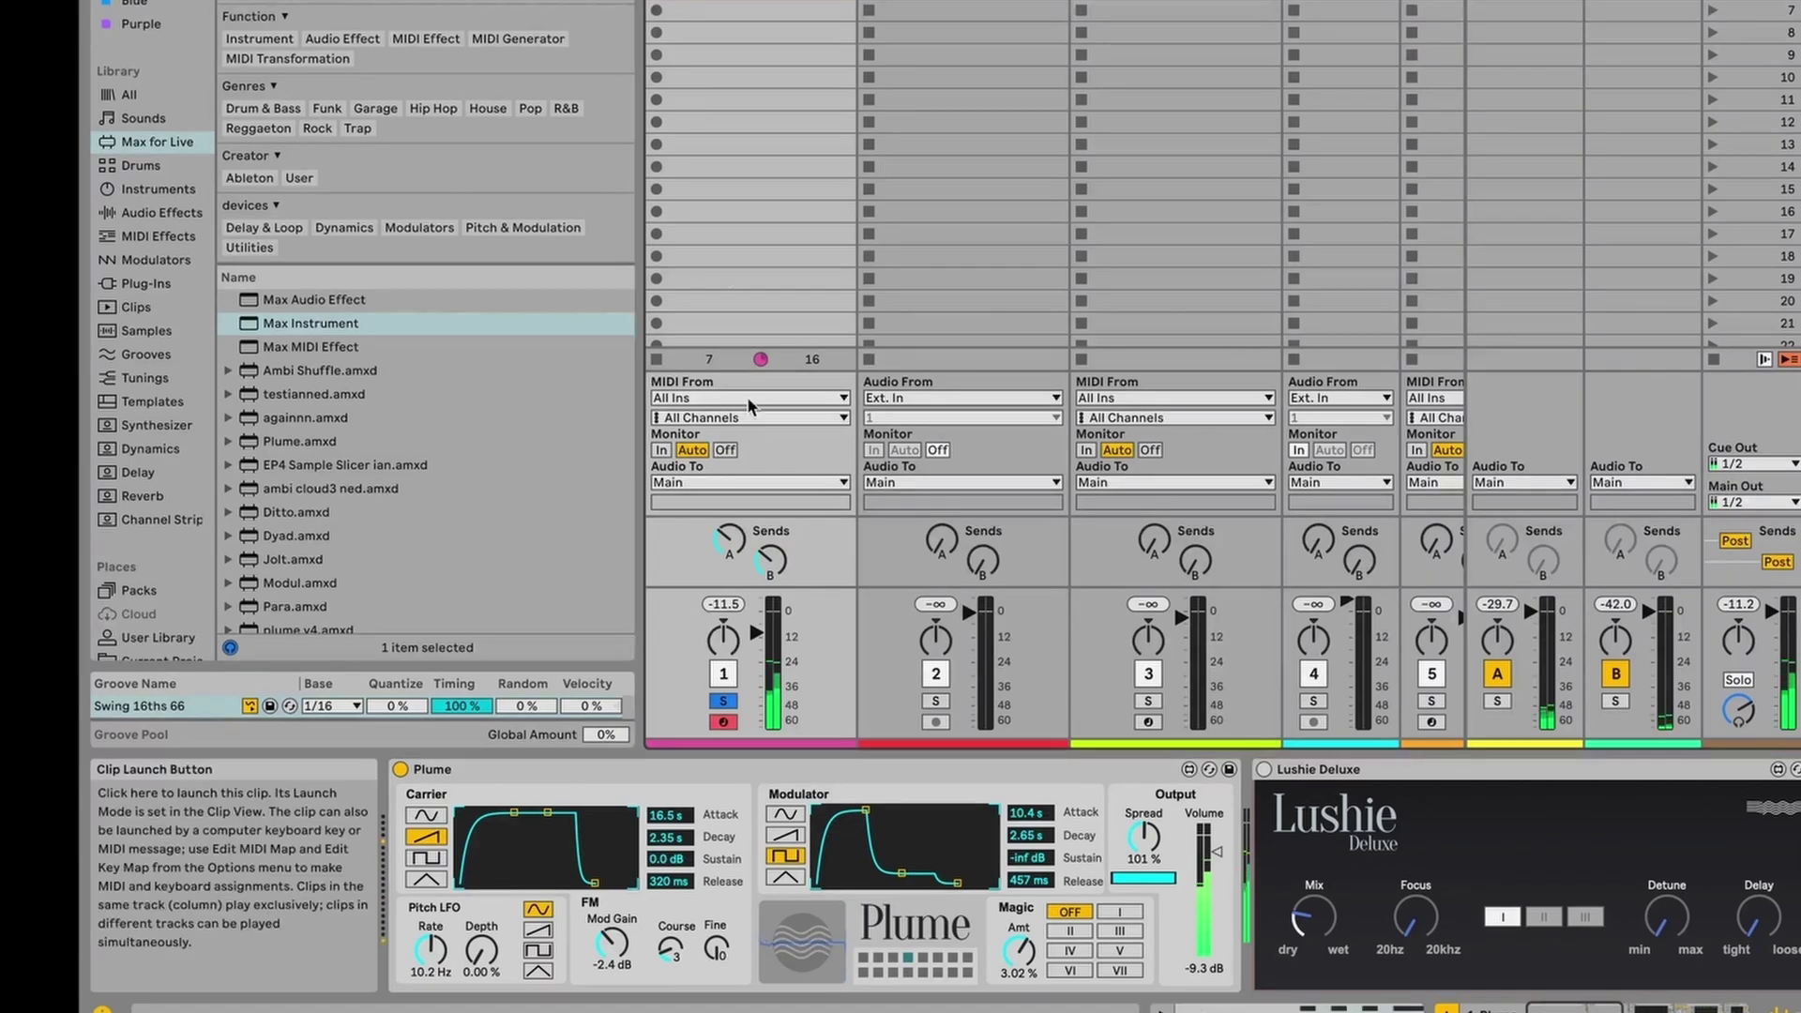
- Audition Plume's stored presets 9, 10, 11 and 12 one after another
{"action": "left_click", "coordinate": [870, 973]}
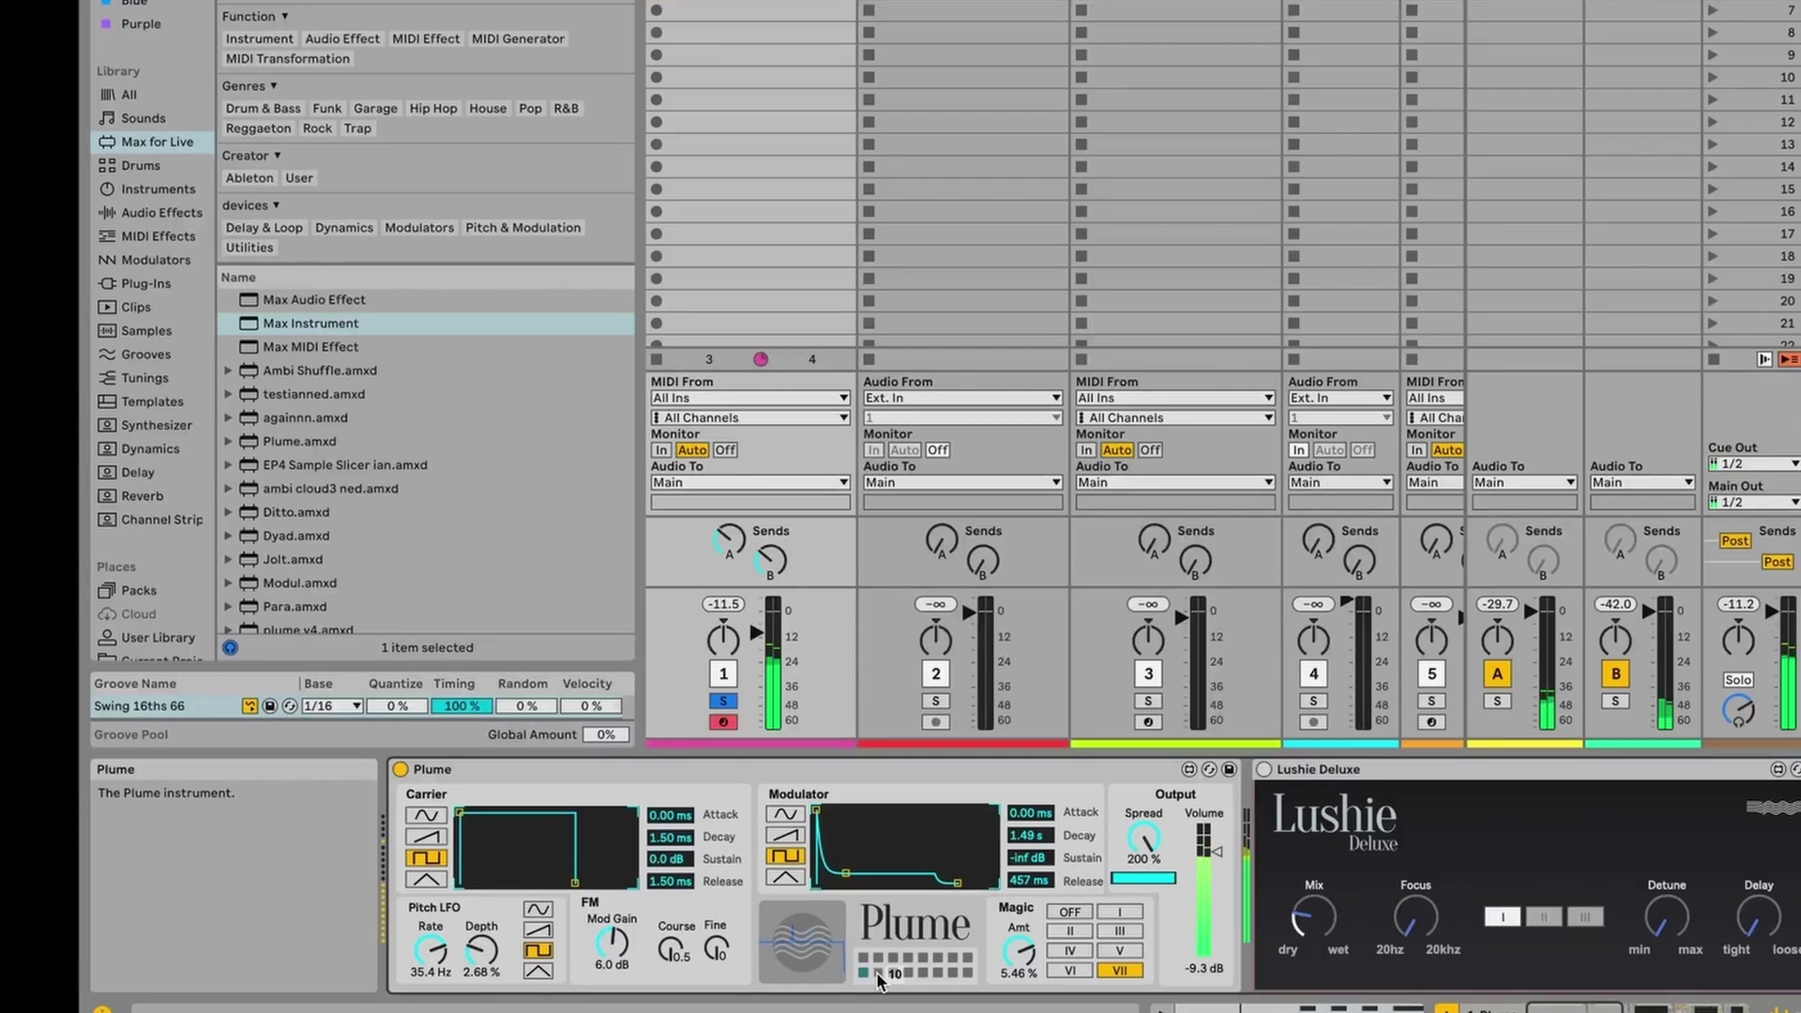
{"action": "left_click", "coordinate": [876, 972]}
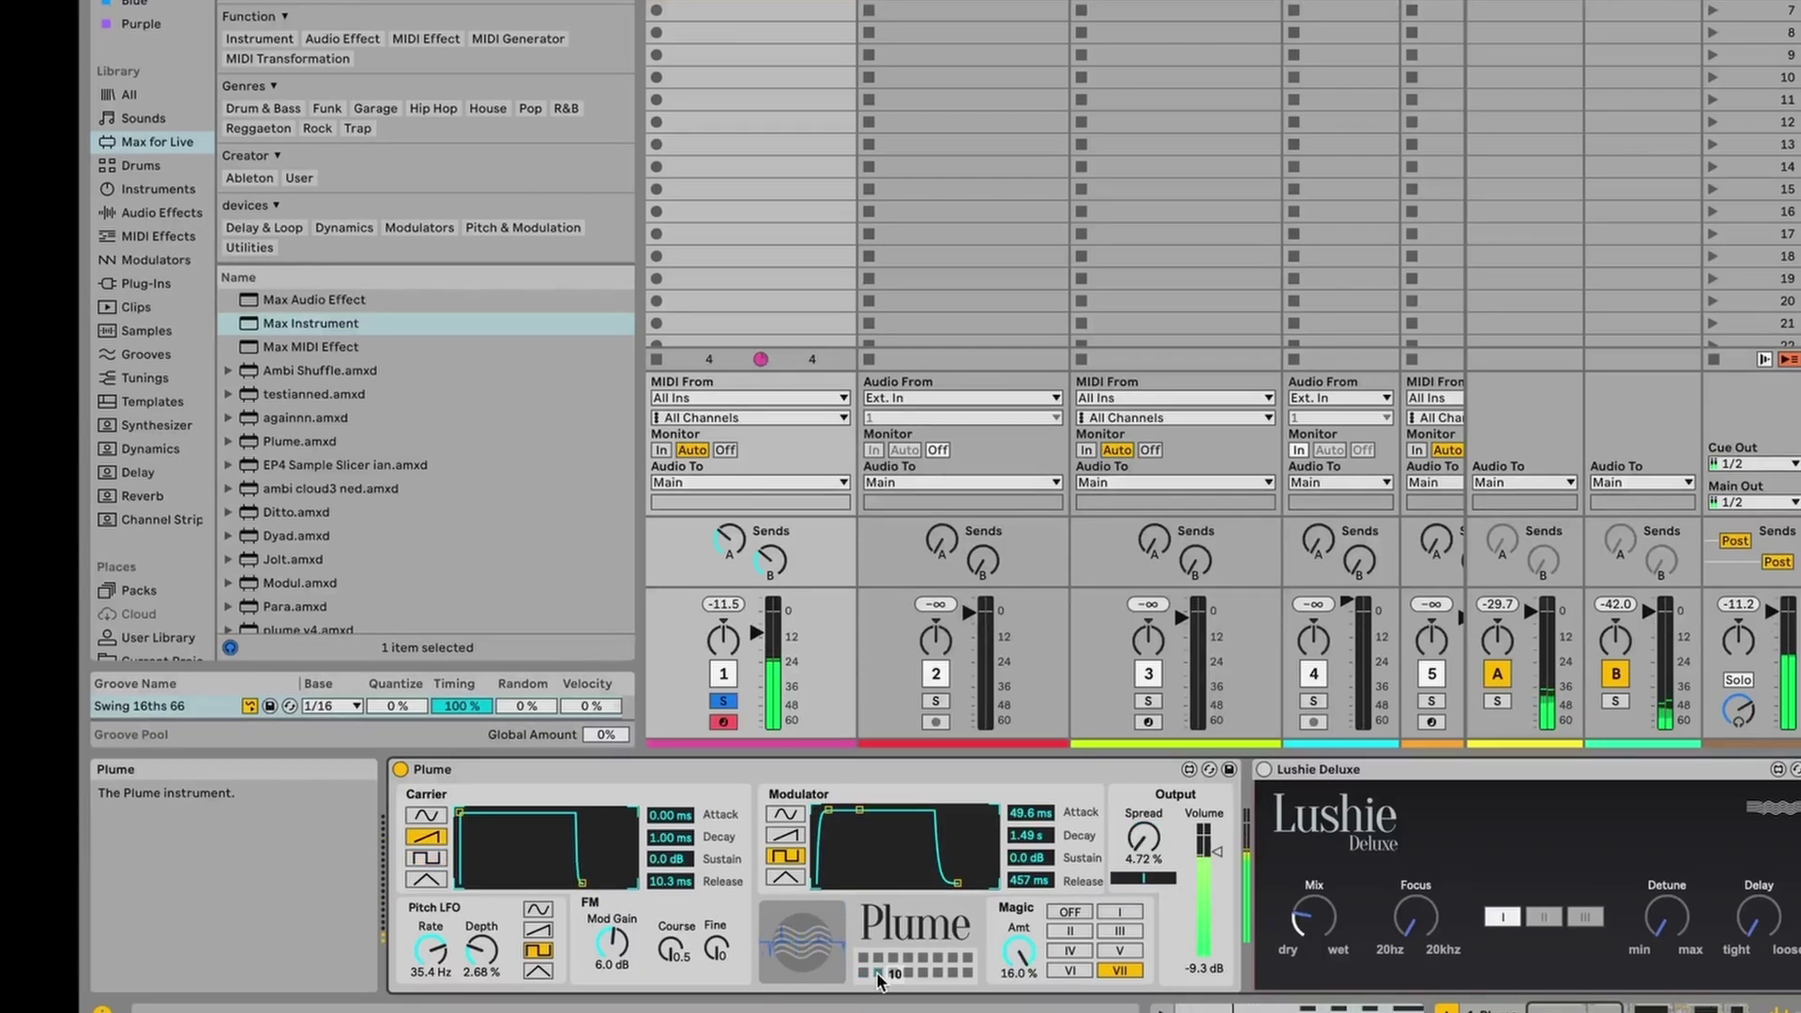
{"action": "left_click", "coordinate": [892, 972]}
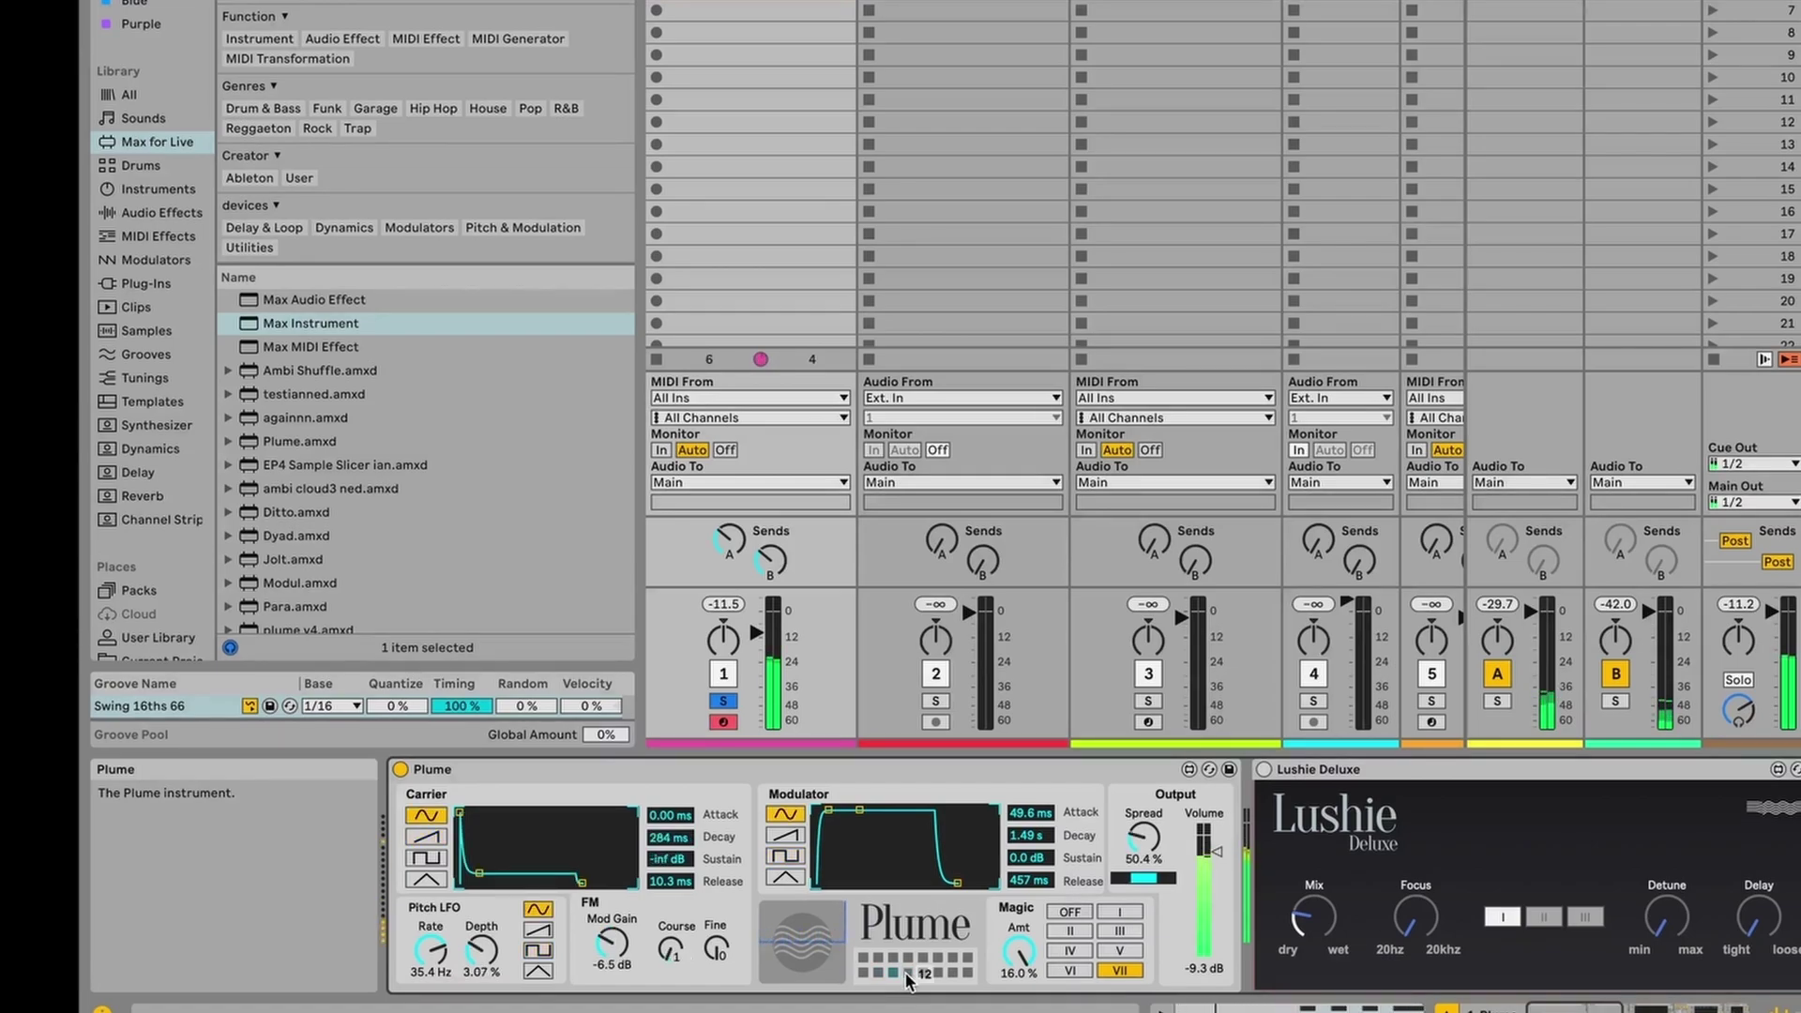
{"action": "left_click", "coordinate": [907, 974]}
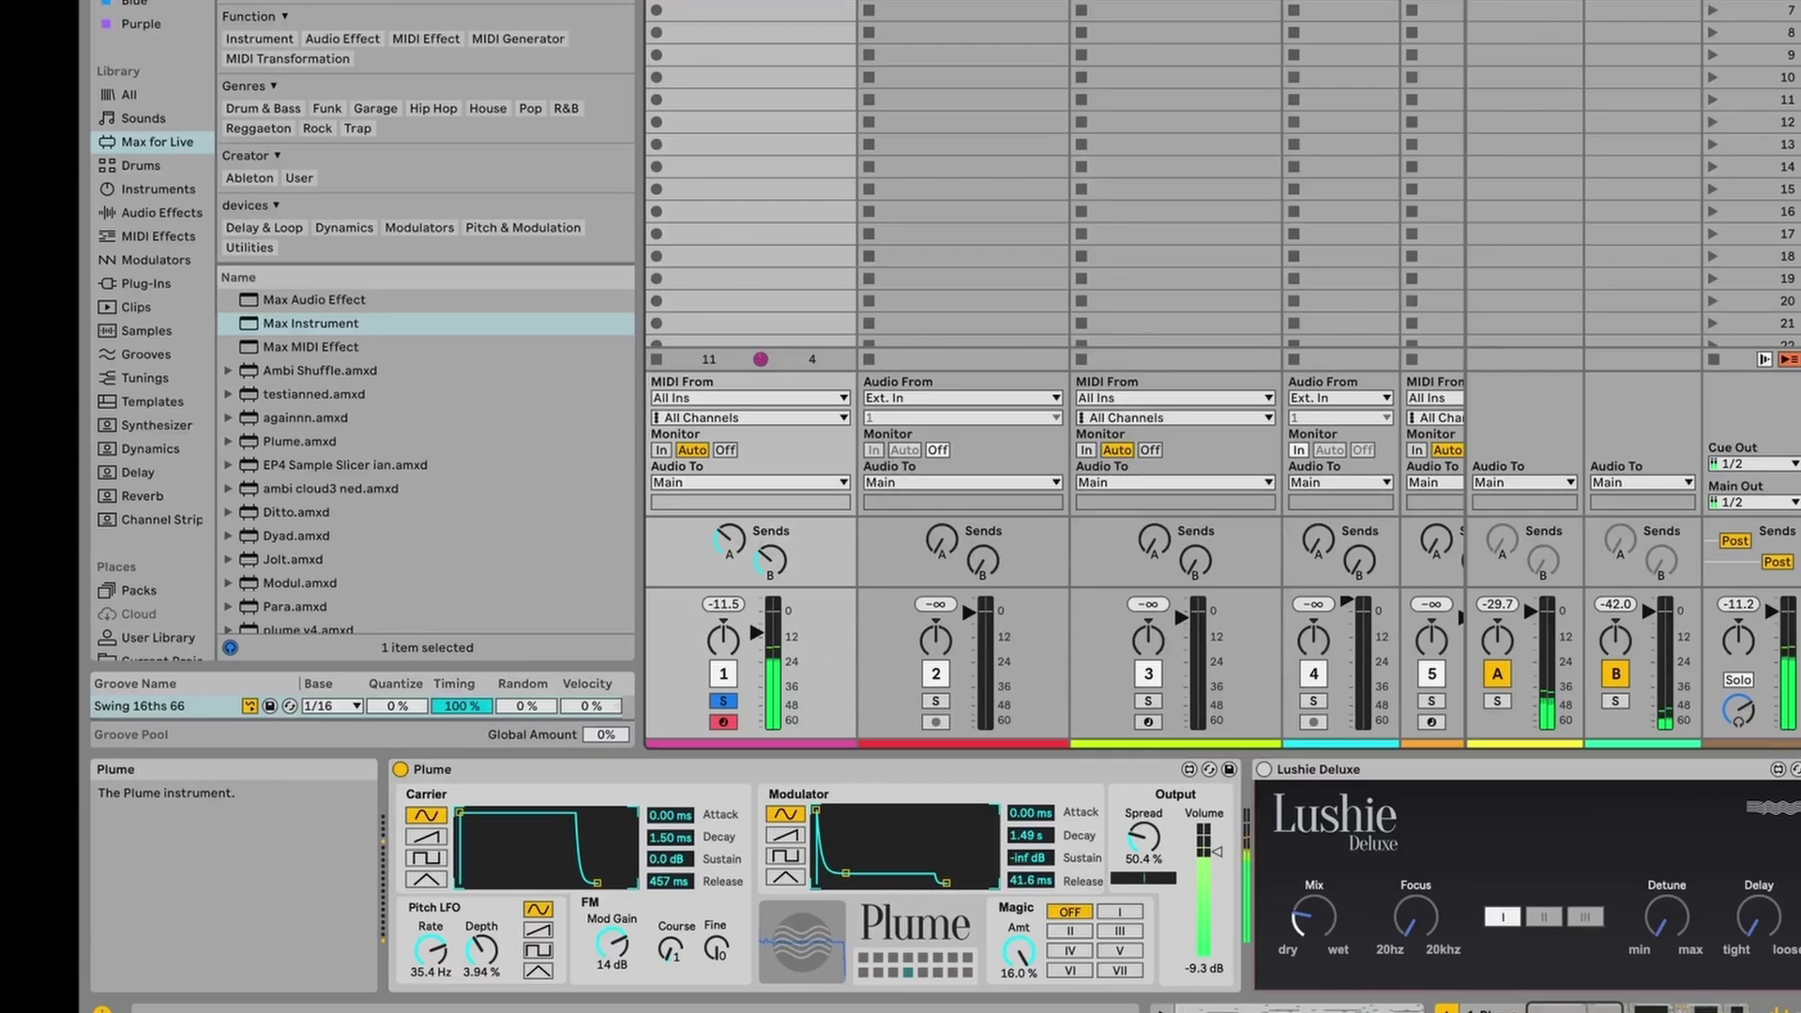
- Audition Plume presets 6, 7 and 8, and lower the Magic Amt of preset 8 to 0.87 %
{"action": "left_click", "coordinate": [933, 949]}
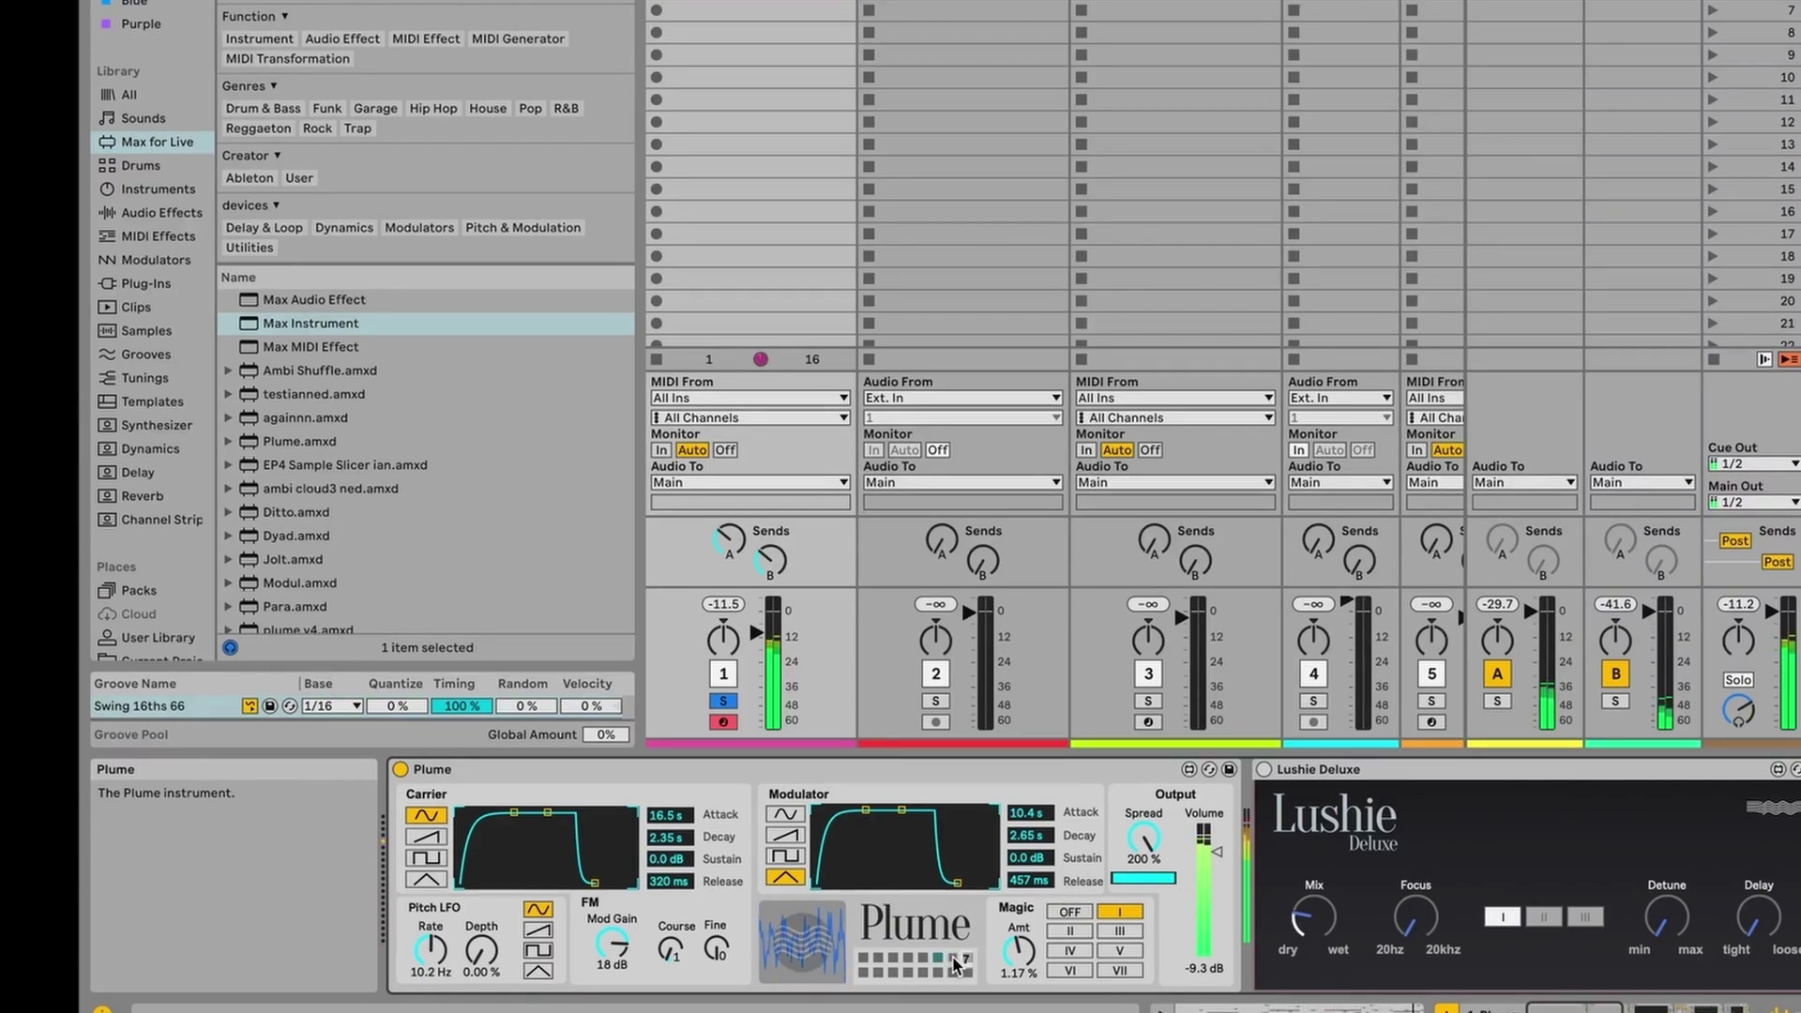
{"action": "left_click", "coordinate": [954, 960]}
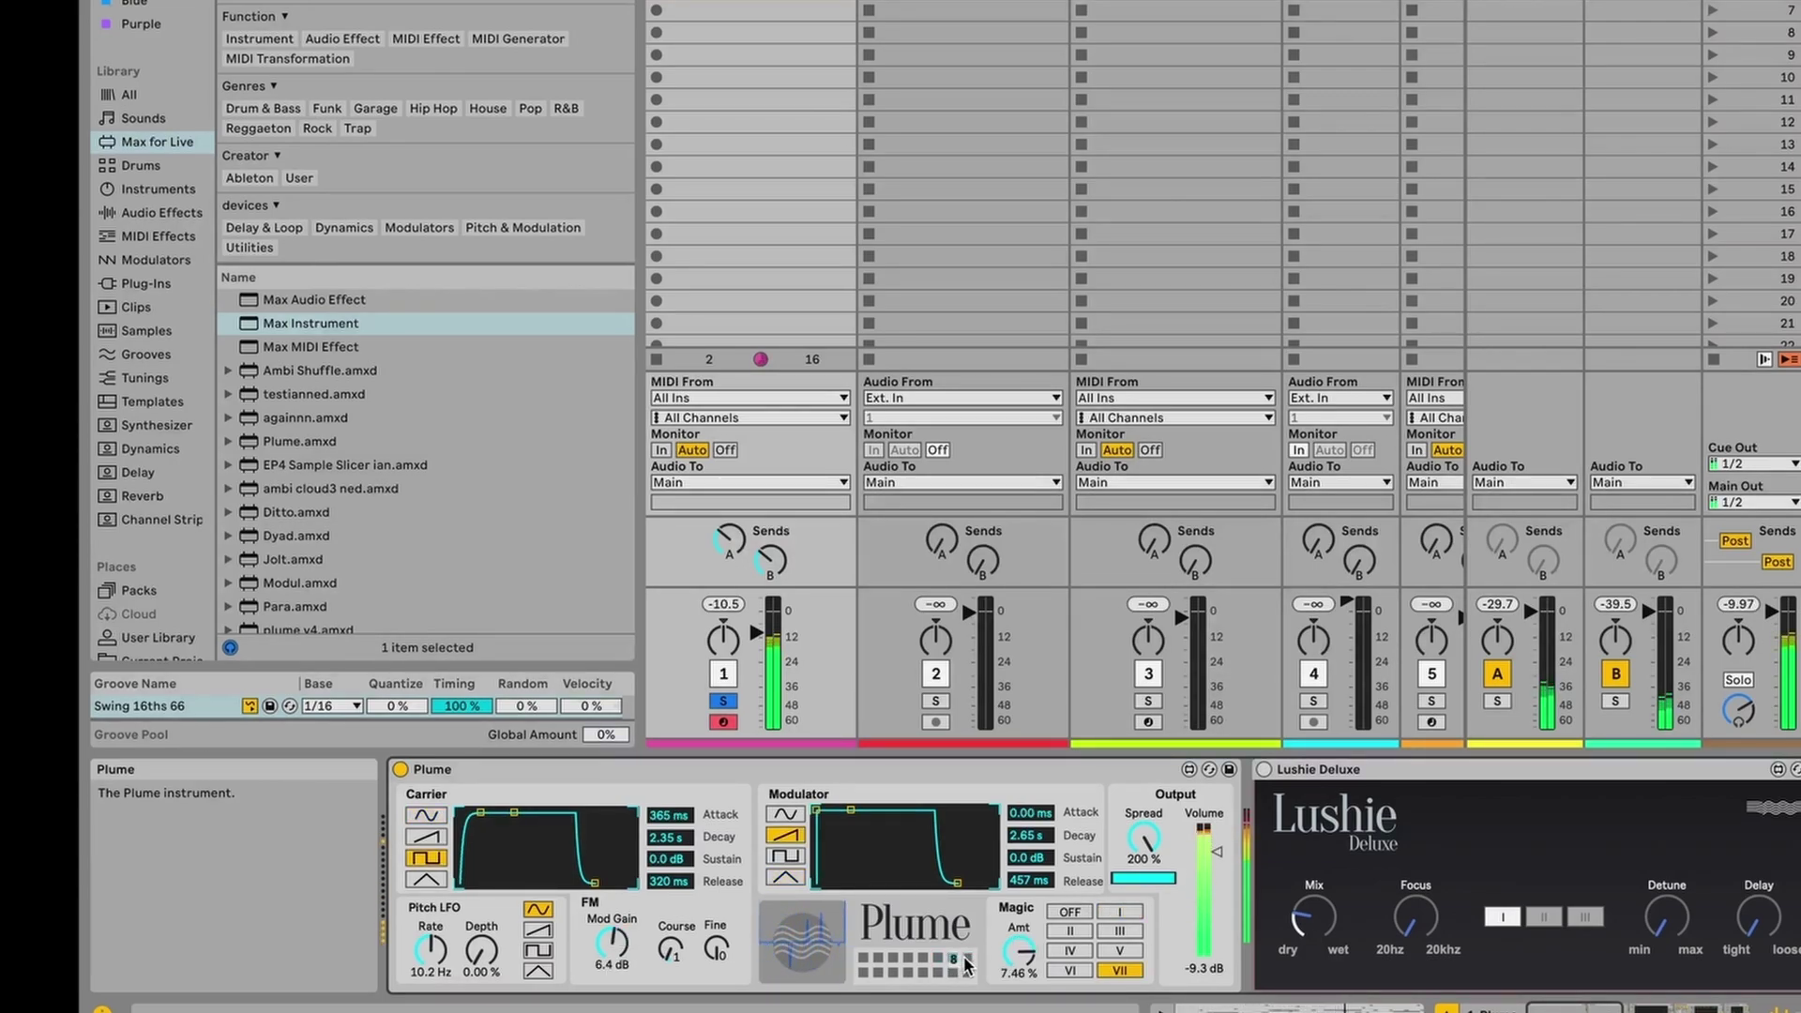
{"action": "left_click", "coordinate": [969, 961]}
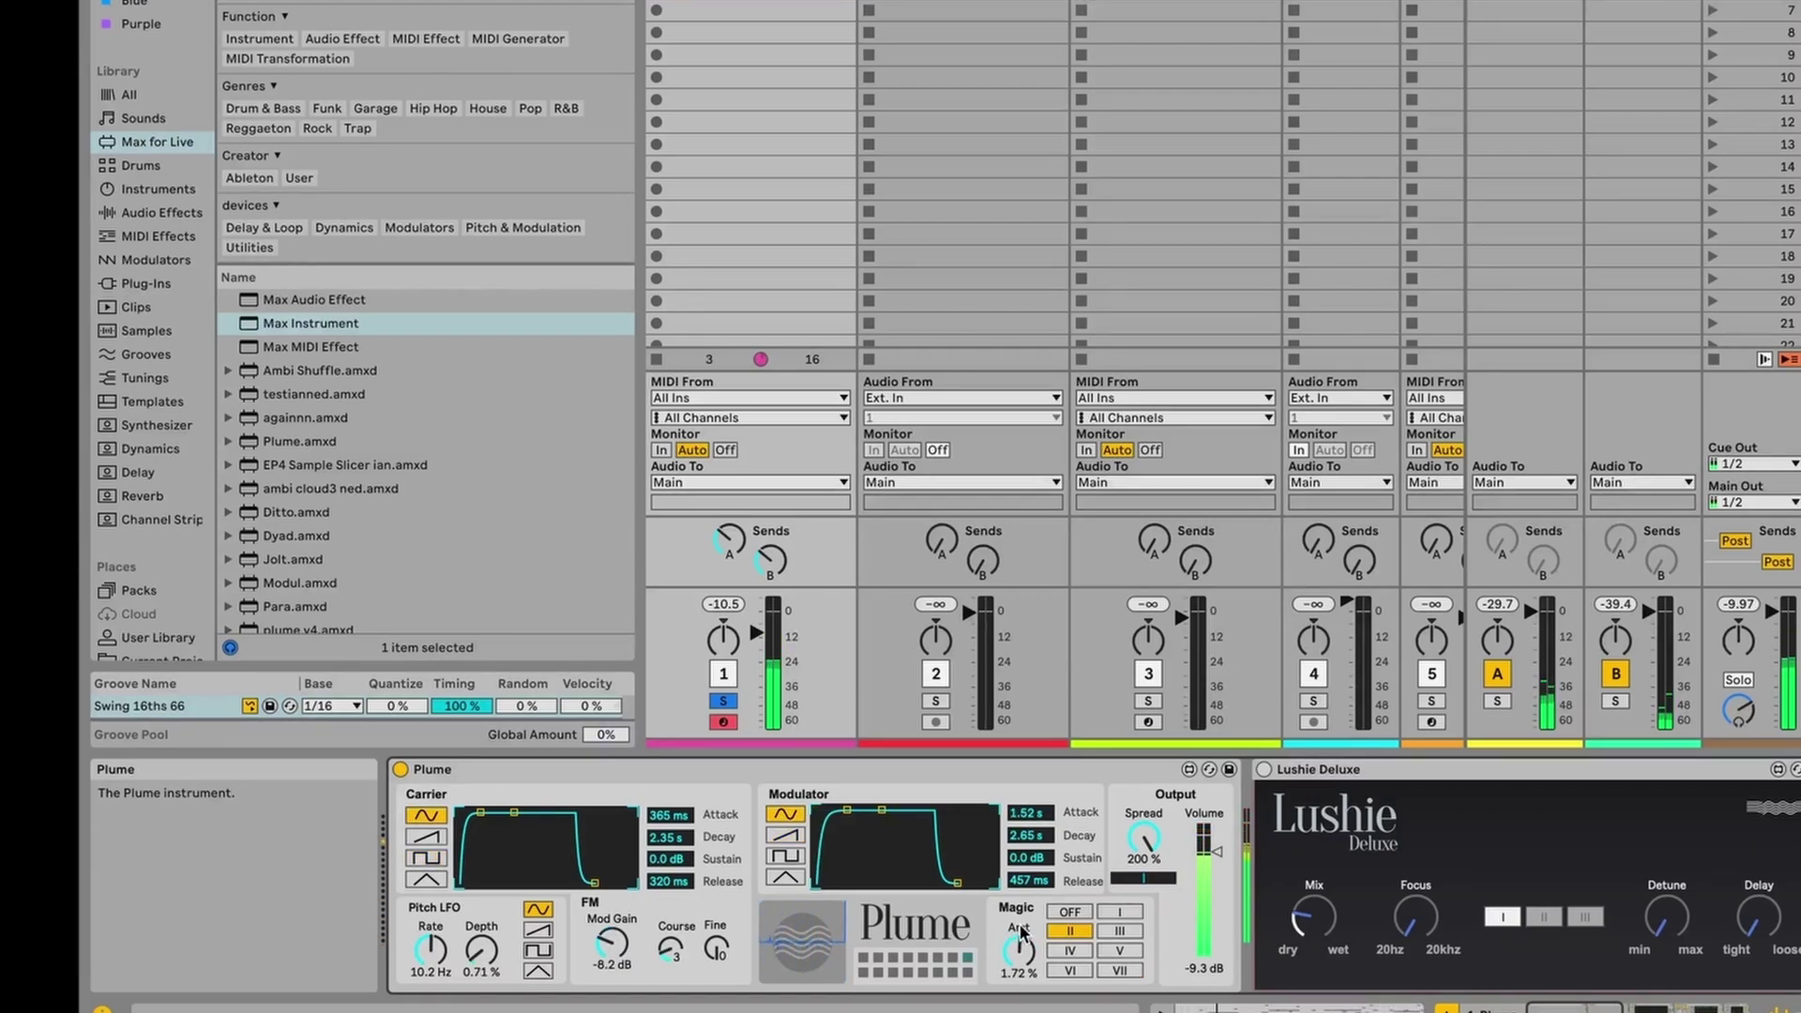
{"action": "left_click_drag", "start_coordinate": [1019, 949], "coordinate": [1019, 990]}
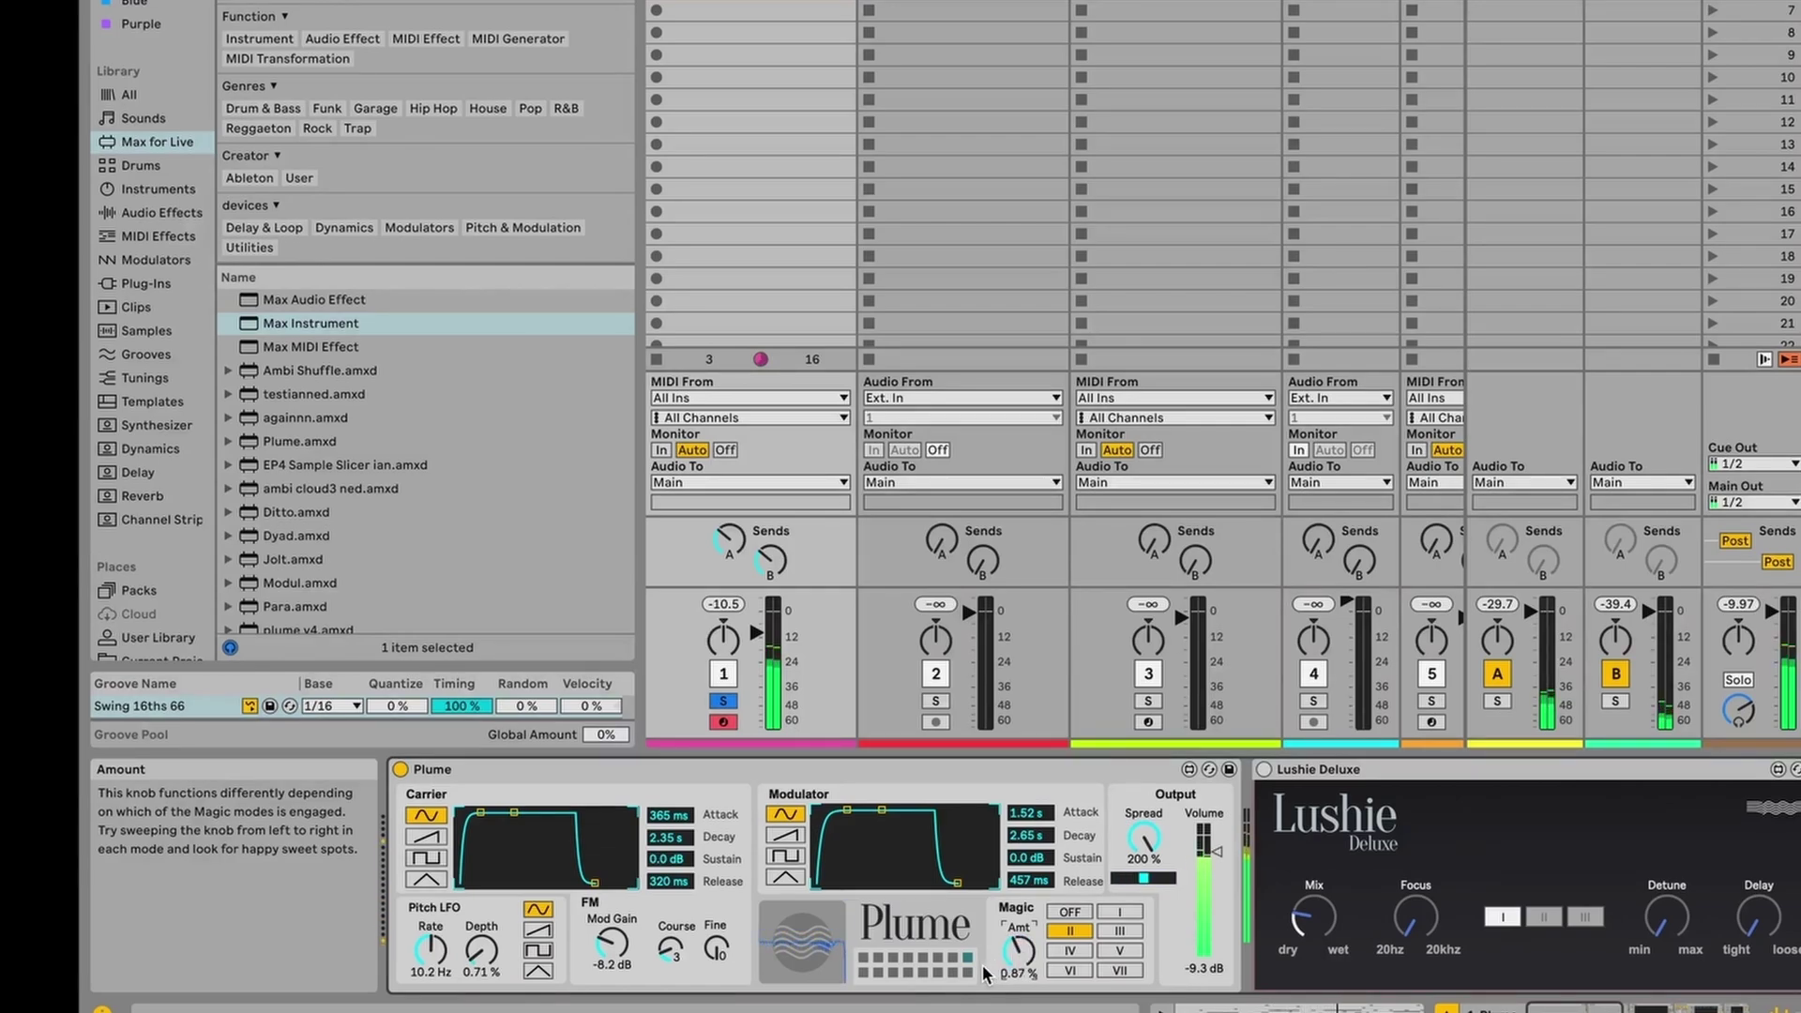
- Audition Plume presets from 13 up to 16, sweeping the Magic Amt control between them
{"action": "left_click", "coordinate": [923, 973]}
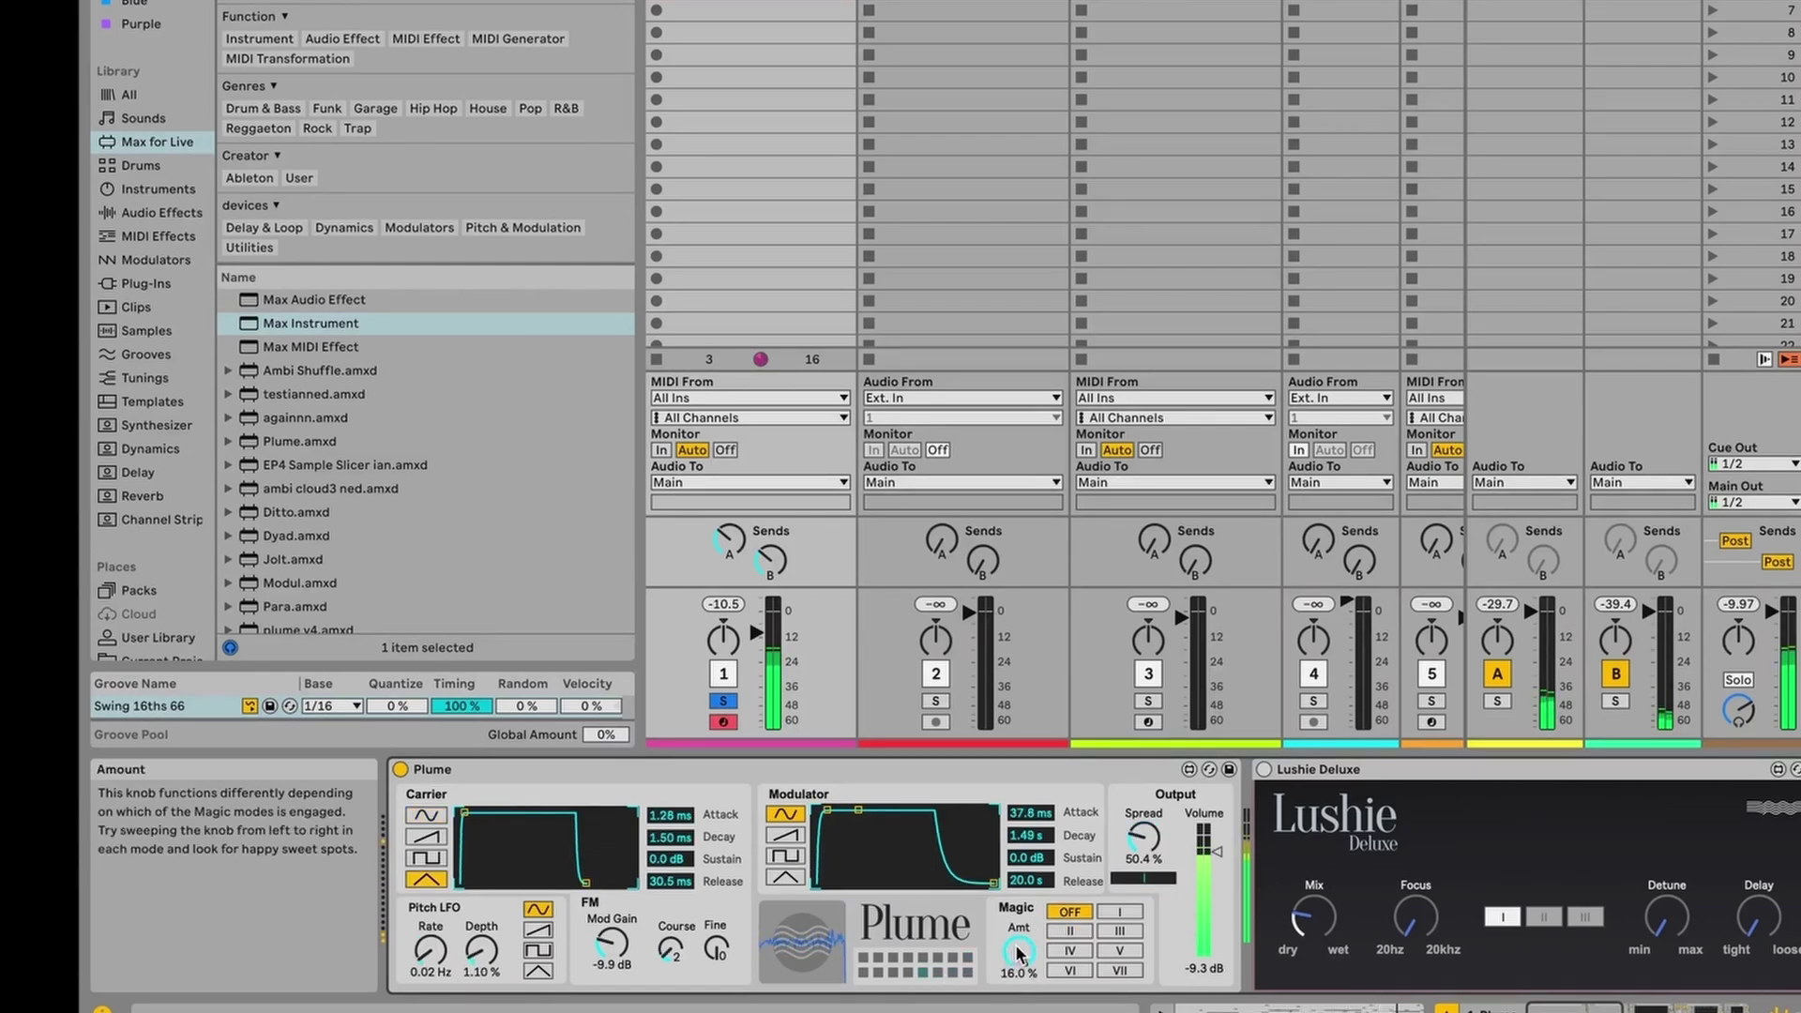
{"action": "mouse_move", "coordinate": [1030, 966]}
{"action": "left_mouse_down"}
{"action": "mouse_move", "coordinate": [1029, 983]}
{"action": "mouse_move", "coordinate": [1030, 966]}
{"action": "left_mouse_up"}
{"action": "left_click", "coordinate": [953, 971]}
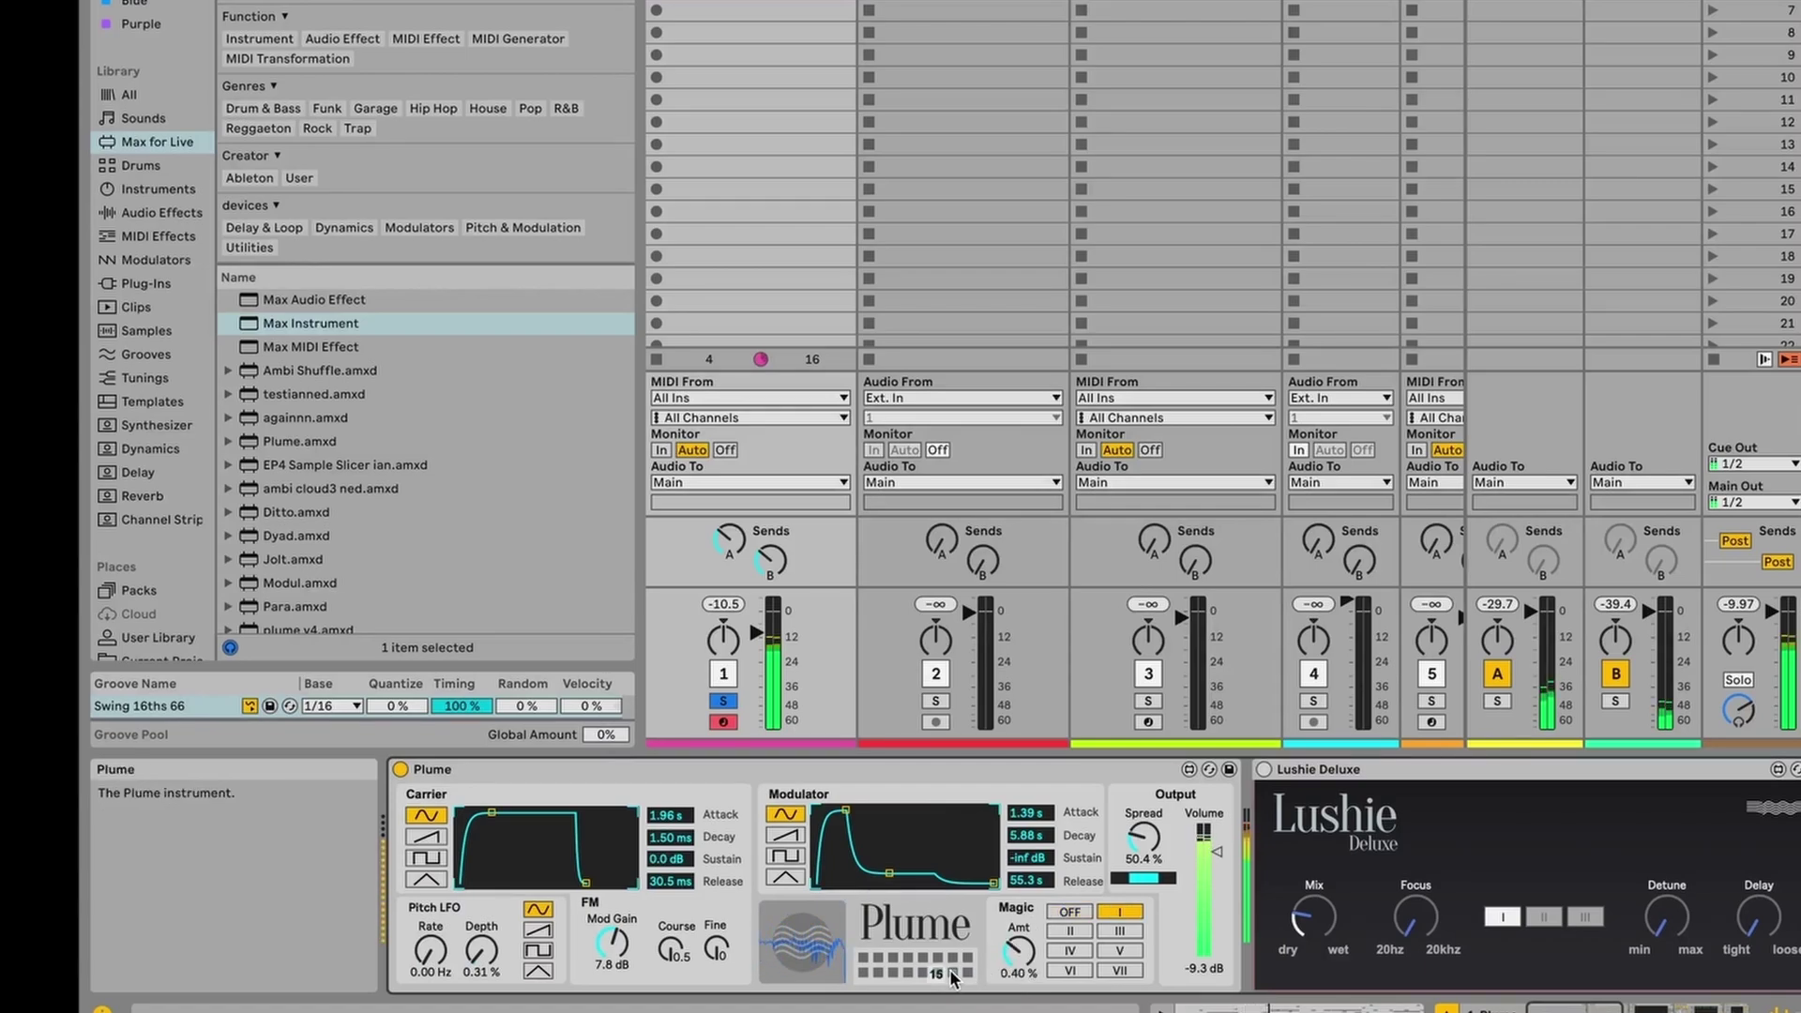
{"action": "left_click_drag", "start_coordinate": [1018, 951], "coordinate": [993, 950]}
{"action": "left_click", "coordinate": [968, 970]}
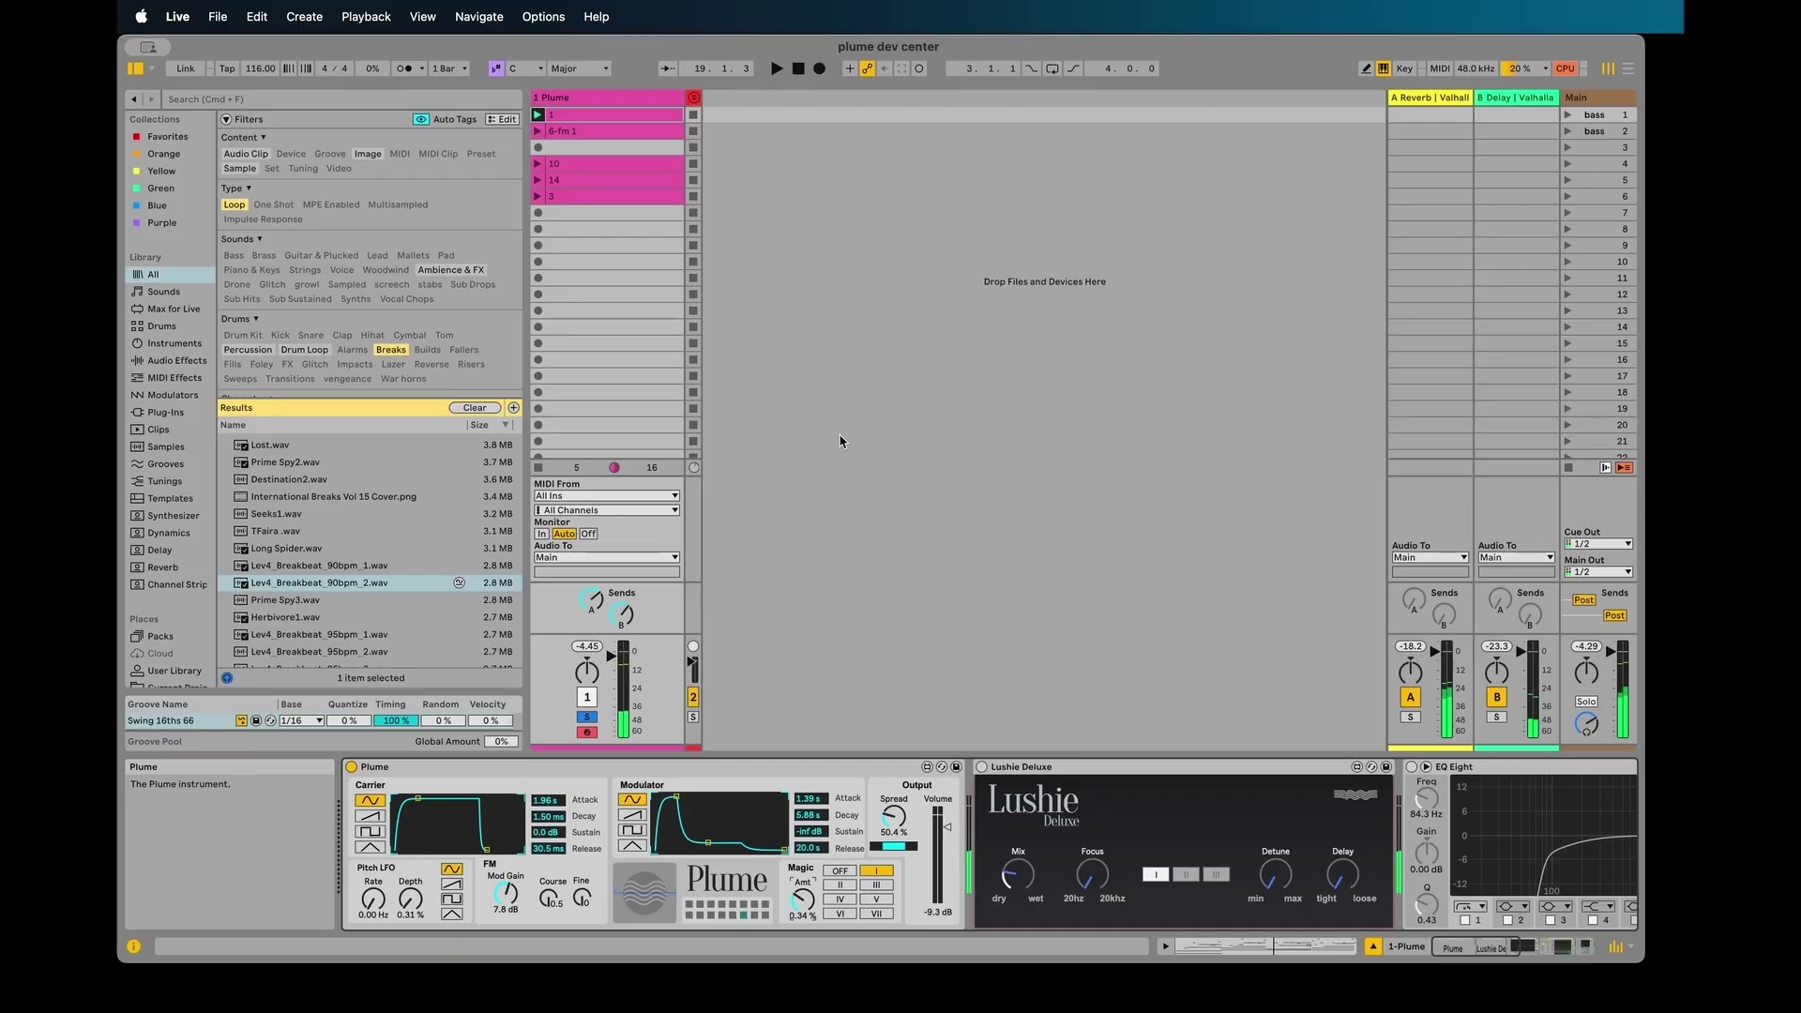
- Recall Plume preset 3 and play clip 3 on the Plume track, stopping playback after listening
{"action": "left_click", "coordinate": [711, 908]}
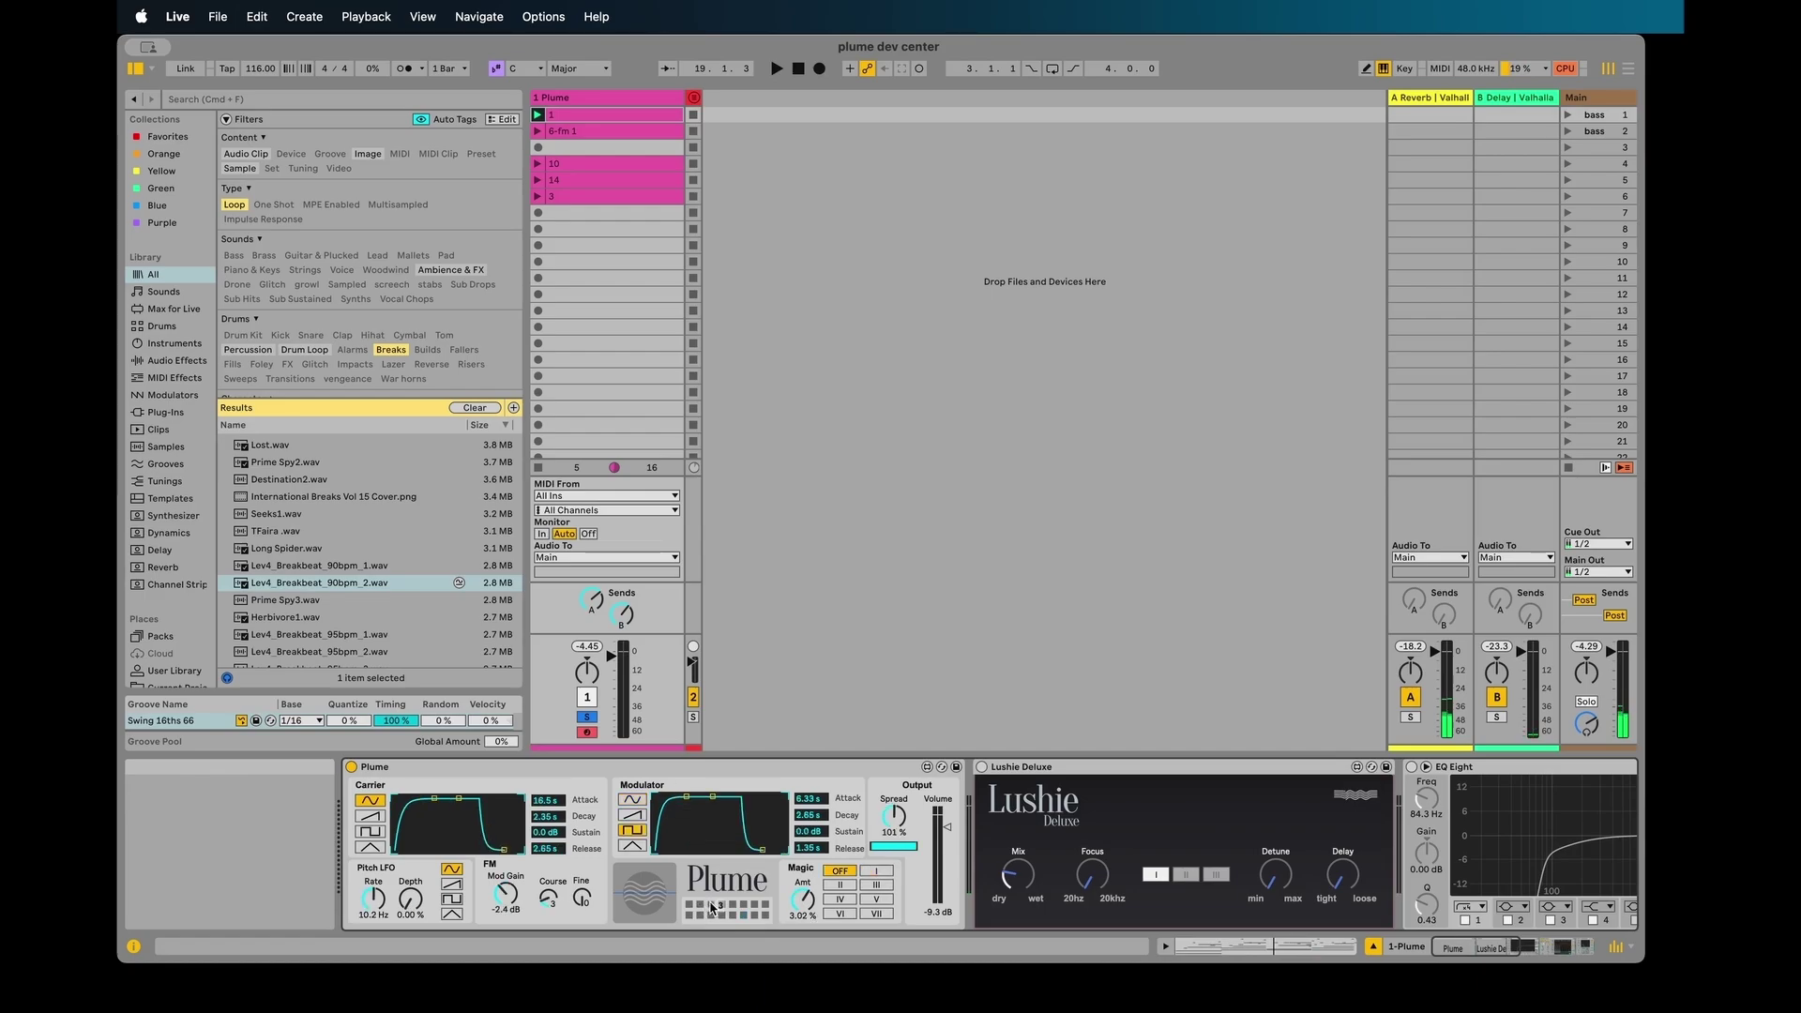
{"action": "left_click", "coordinate": [537, 196]}
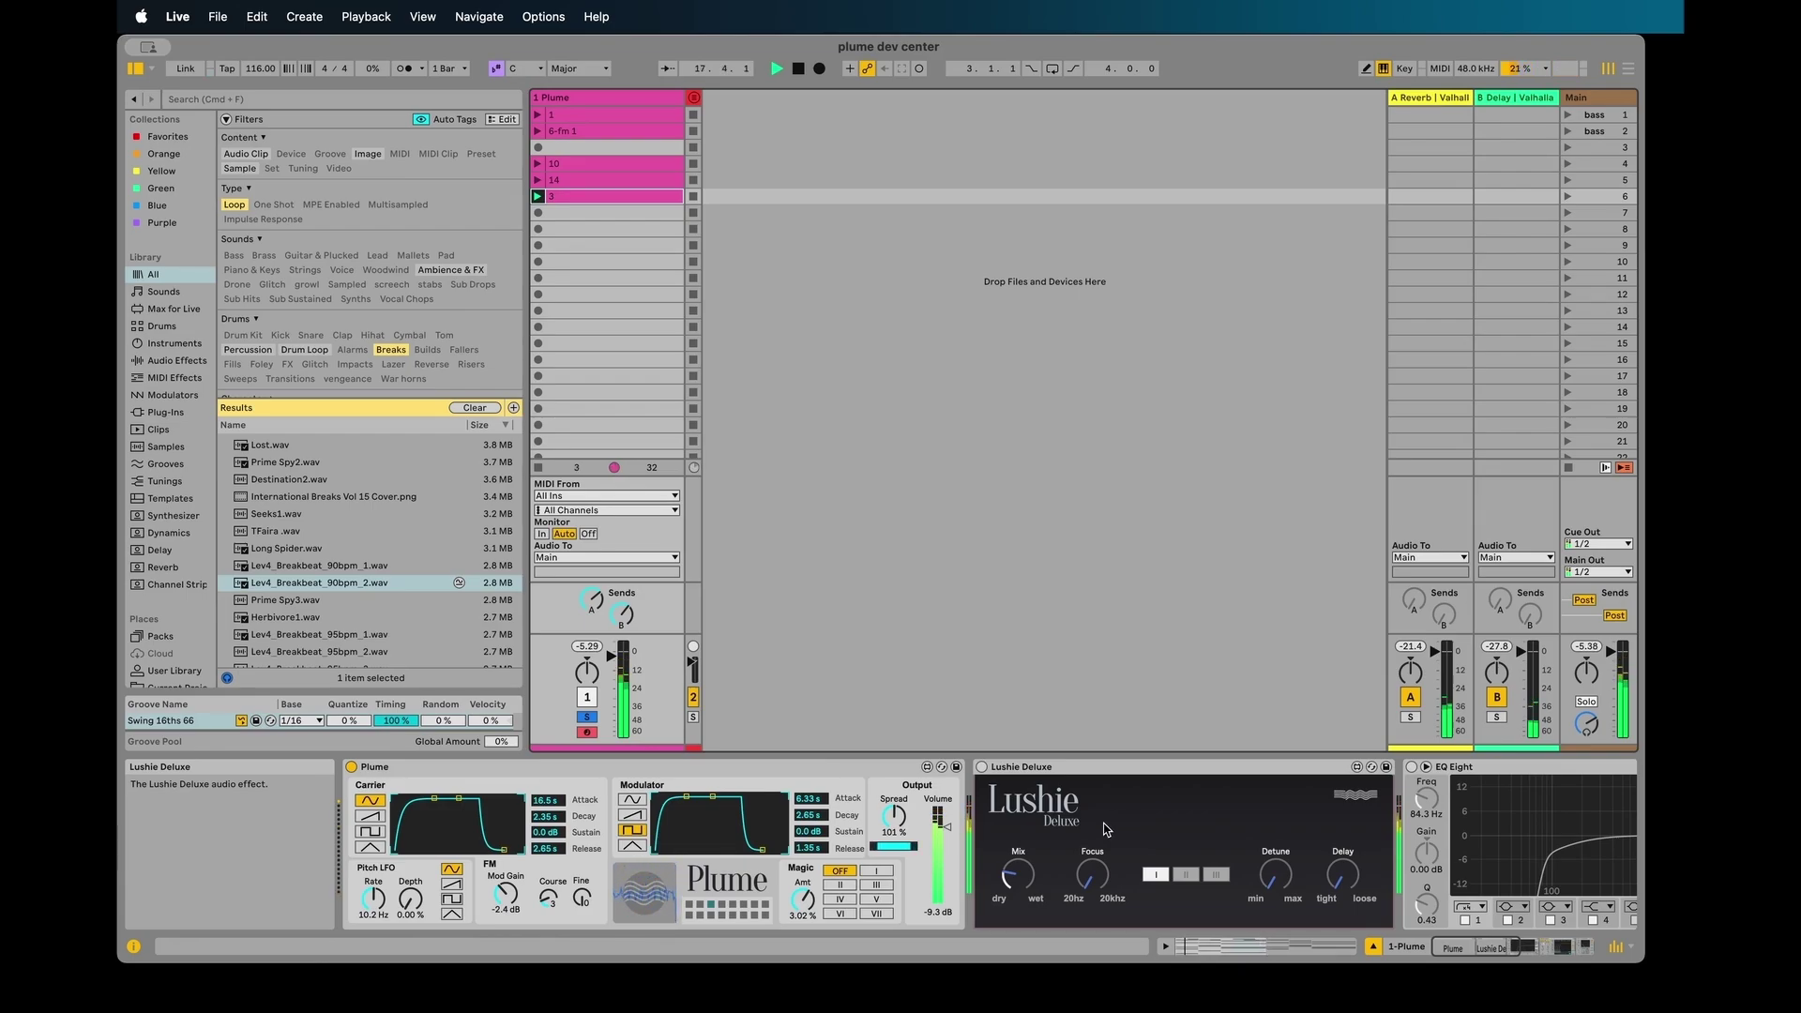
{"action": "key", "text": "space"}
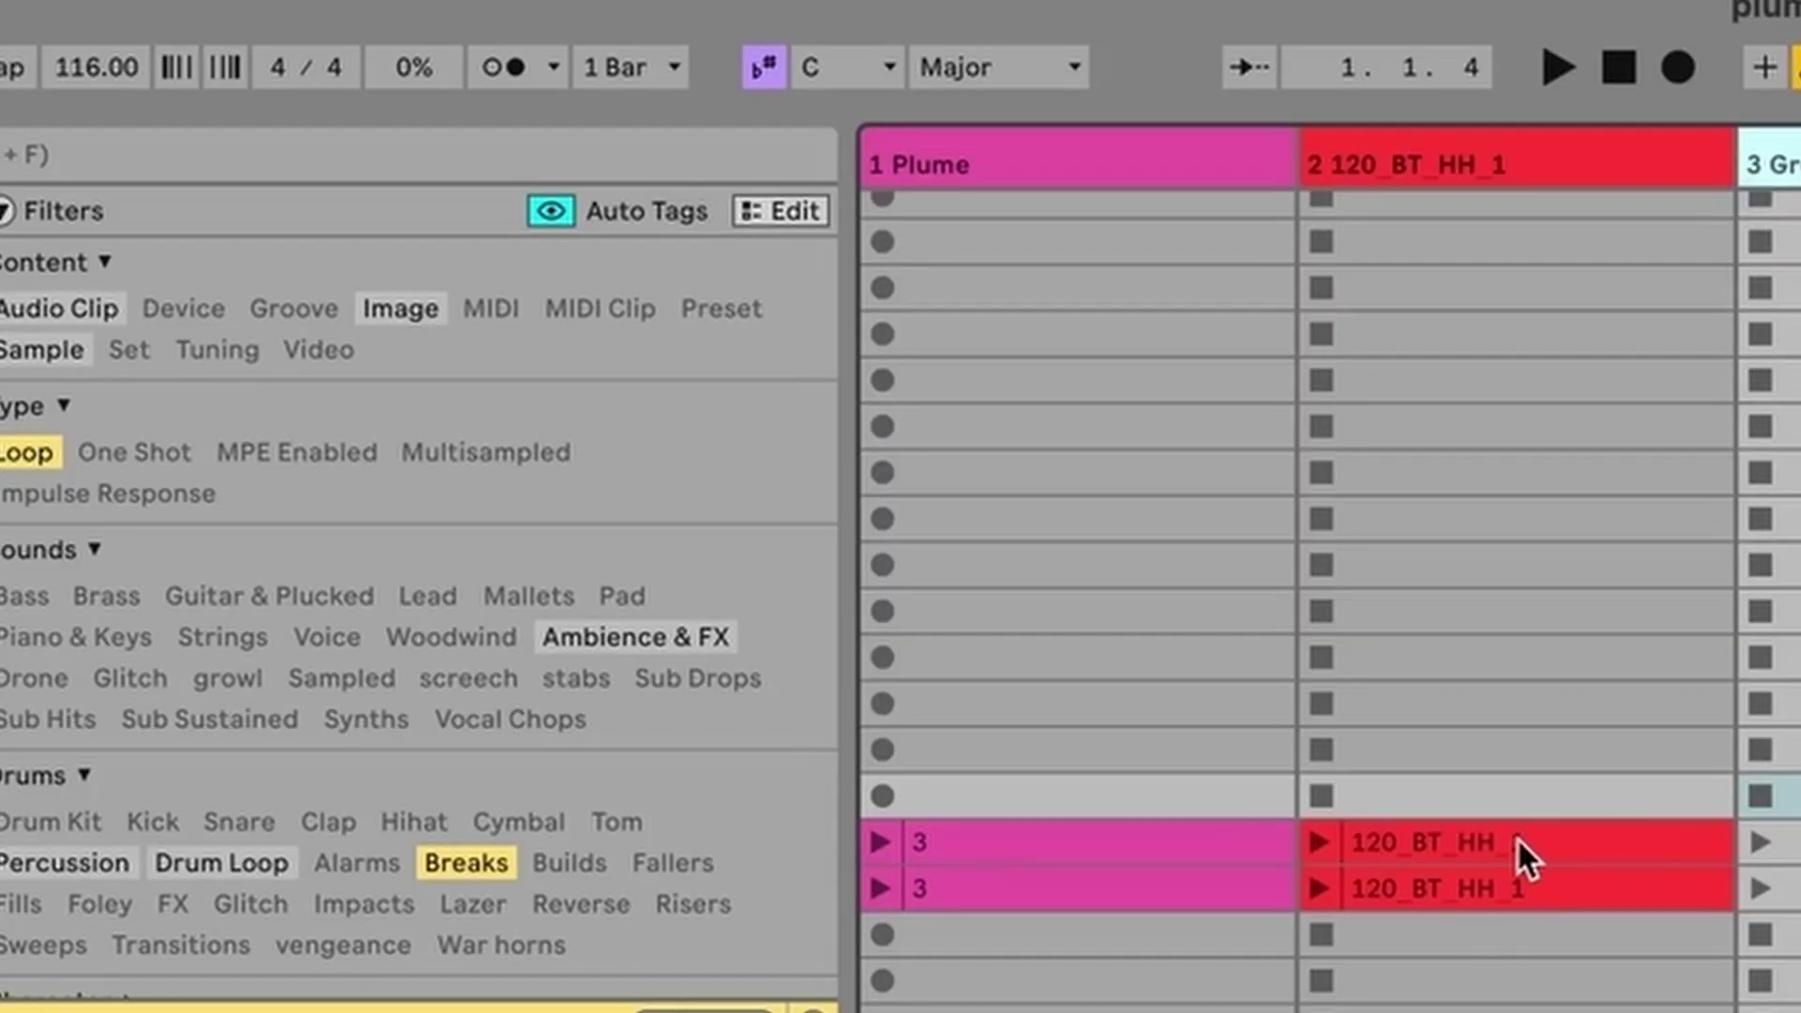
- Launch the upper 120_BT_HH_1 clip together with the Plume track's upper clip 3
{"action": "left_click", "coordinate": [756, 337]}
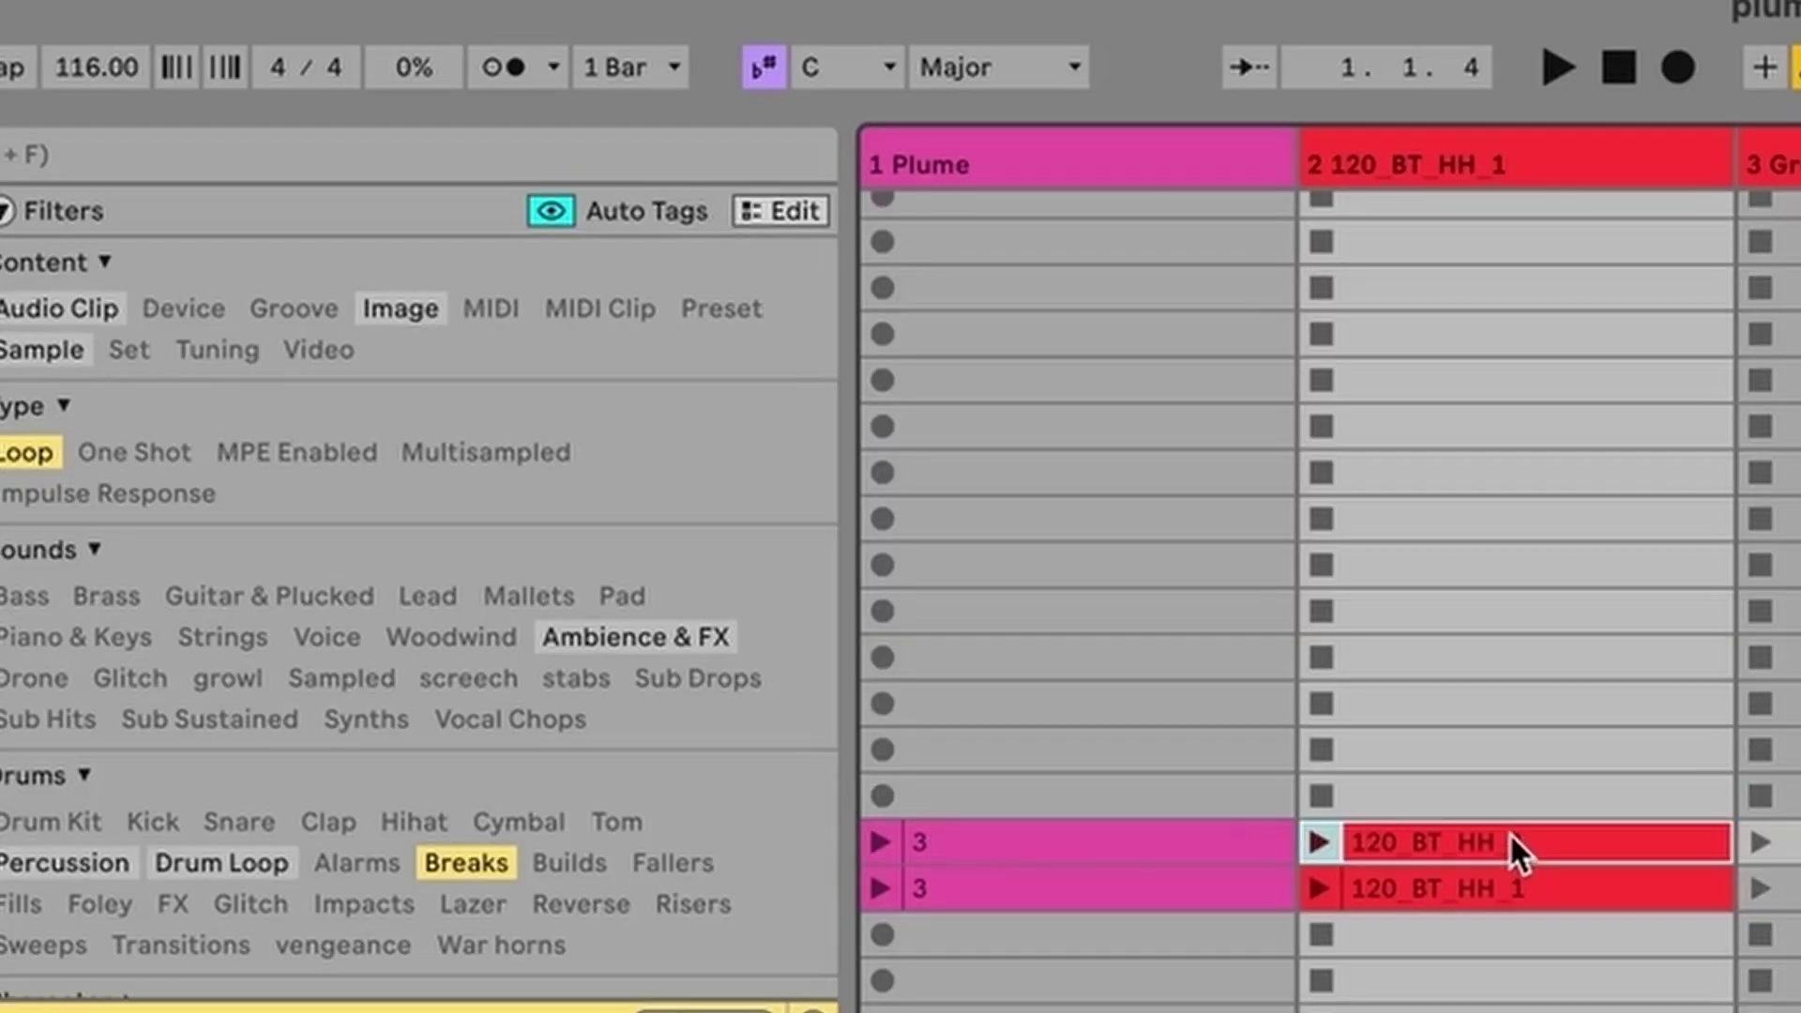
{"action": "left_click", "coordinate": [1317, 843]}
{"action": "left_click", "coordinate": [879, 841]}
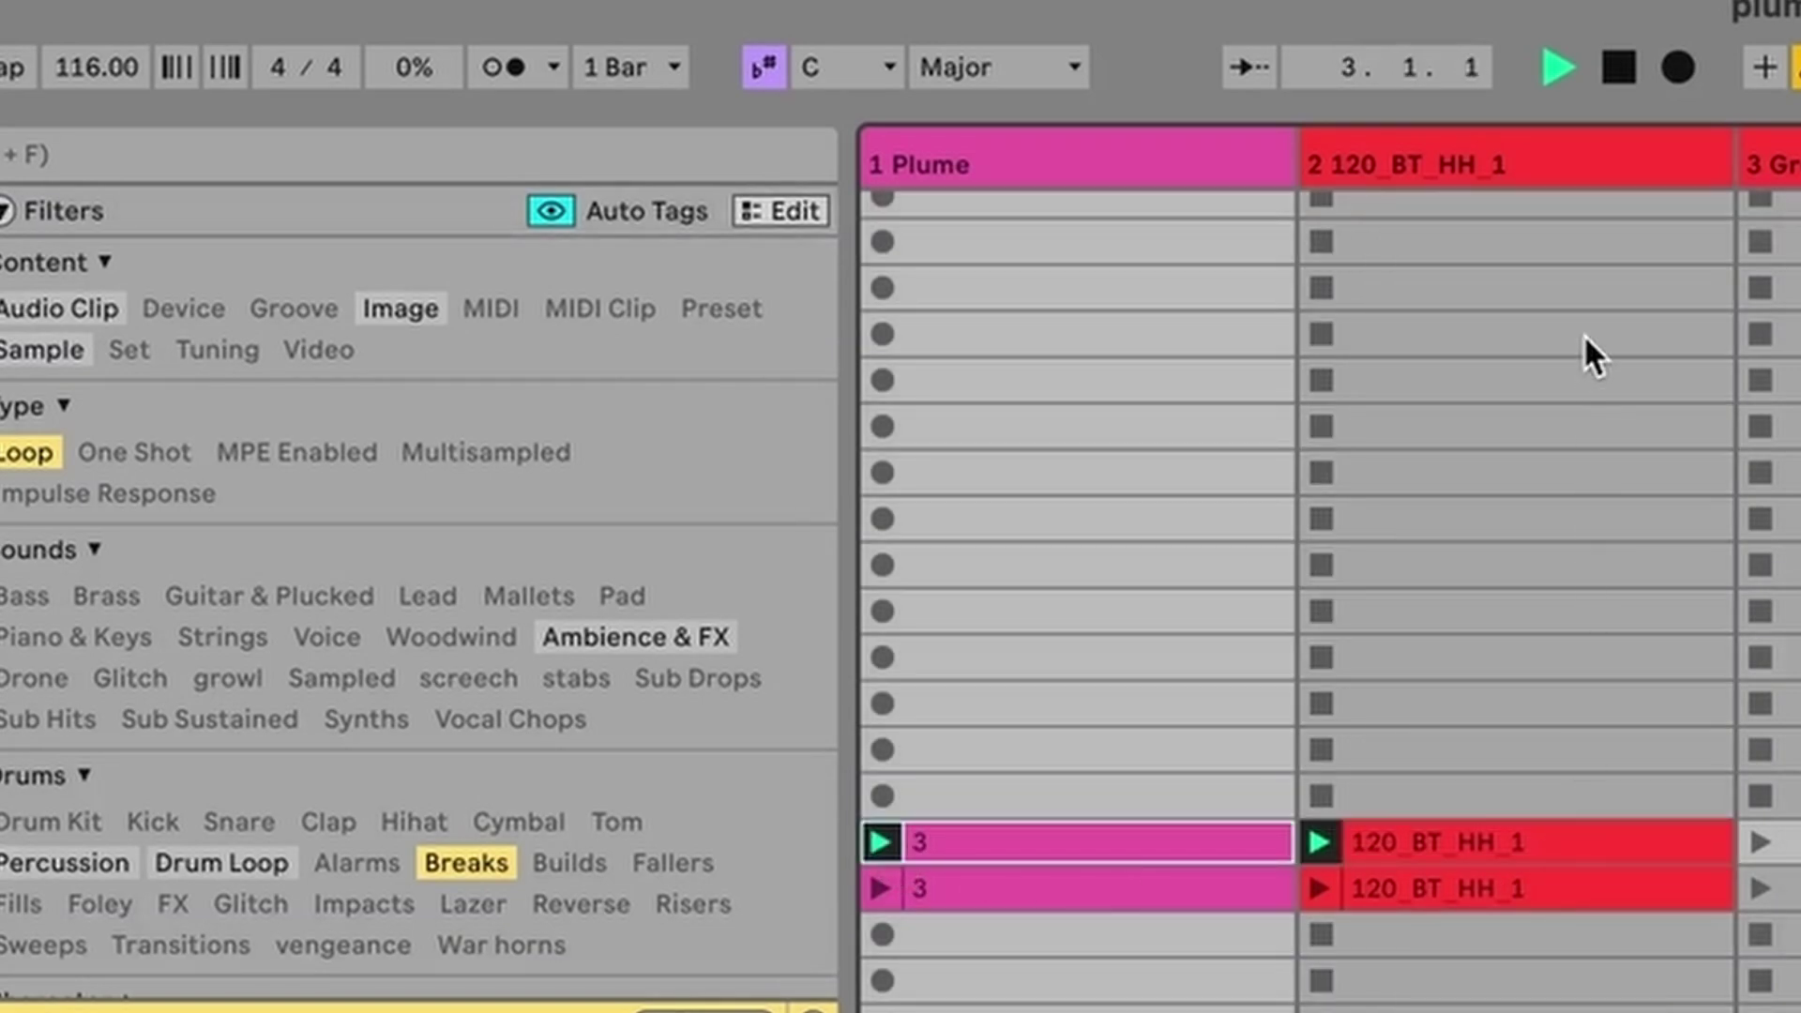
- Open the sample settings of the playing 120_BT_HH_1 clip and reduce its Beats warp transient envelope
{"action": "left_click", "coordinate": [1510, 154]}
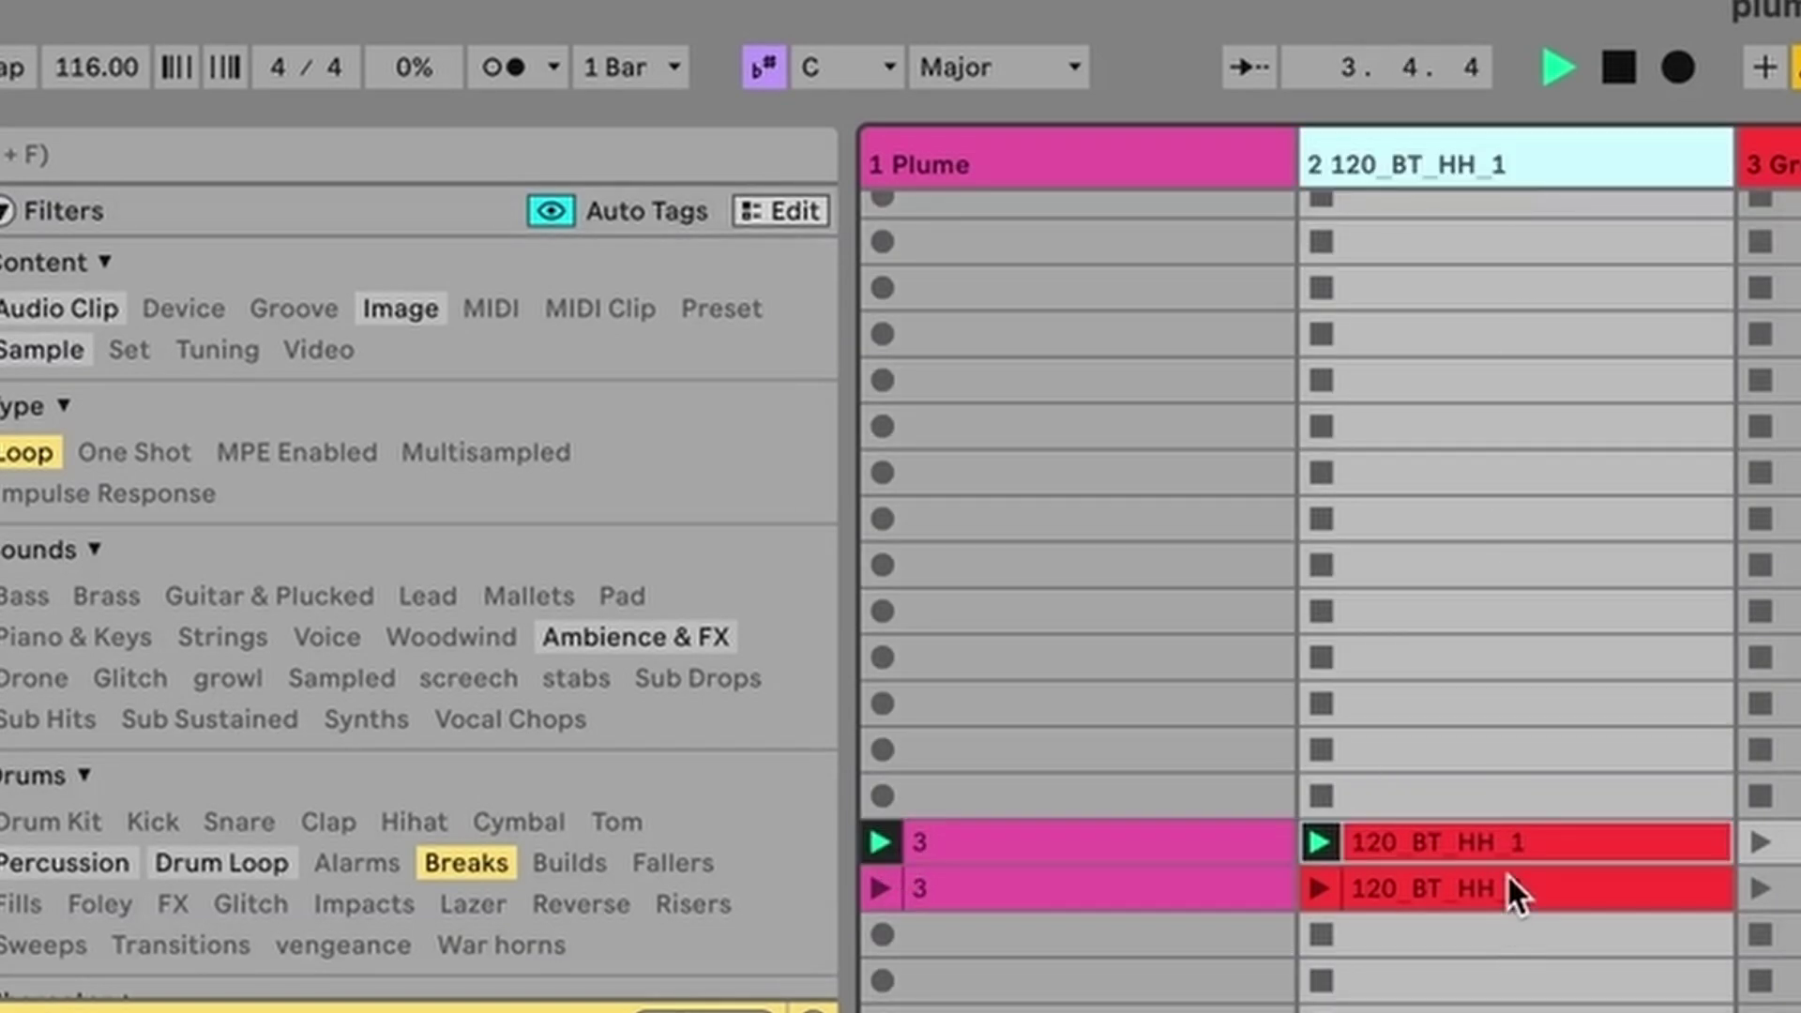
{"action": "left_click", "coordinate": [1511, 837]}
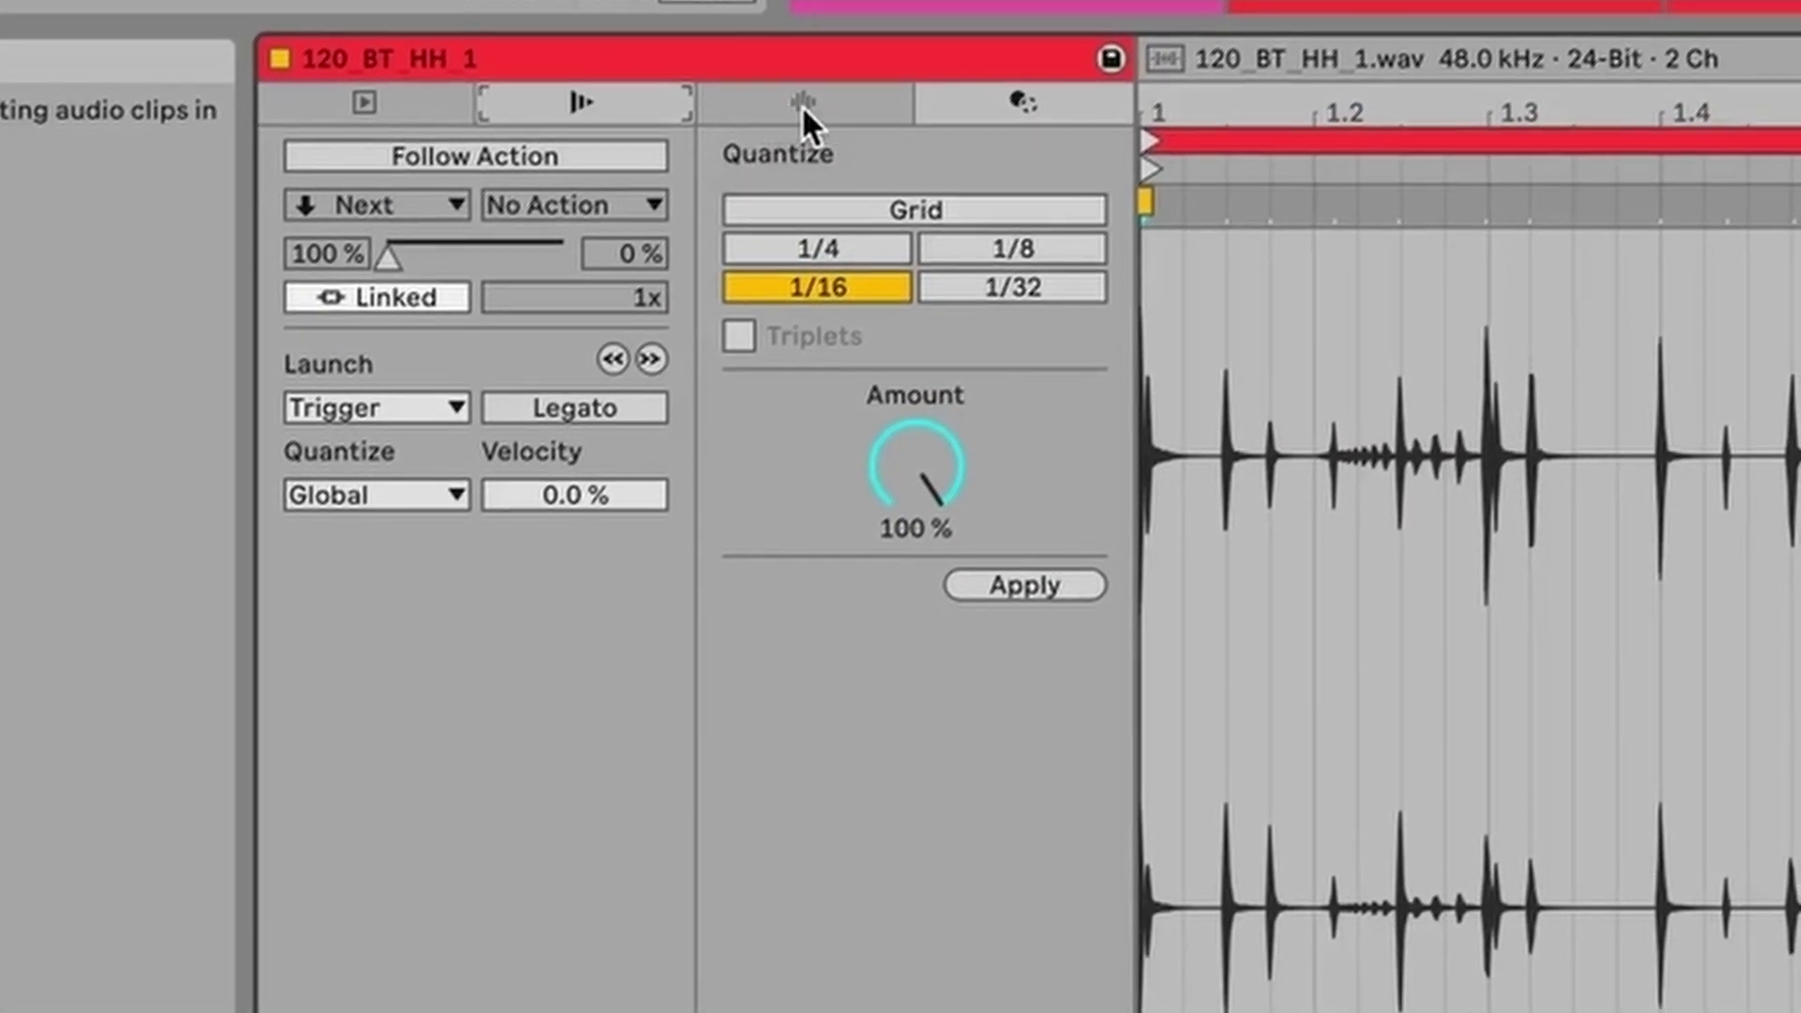
{"action": "left_click", "coordinate": [802, 104]}
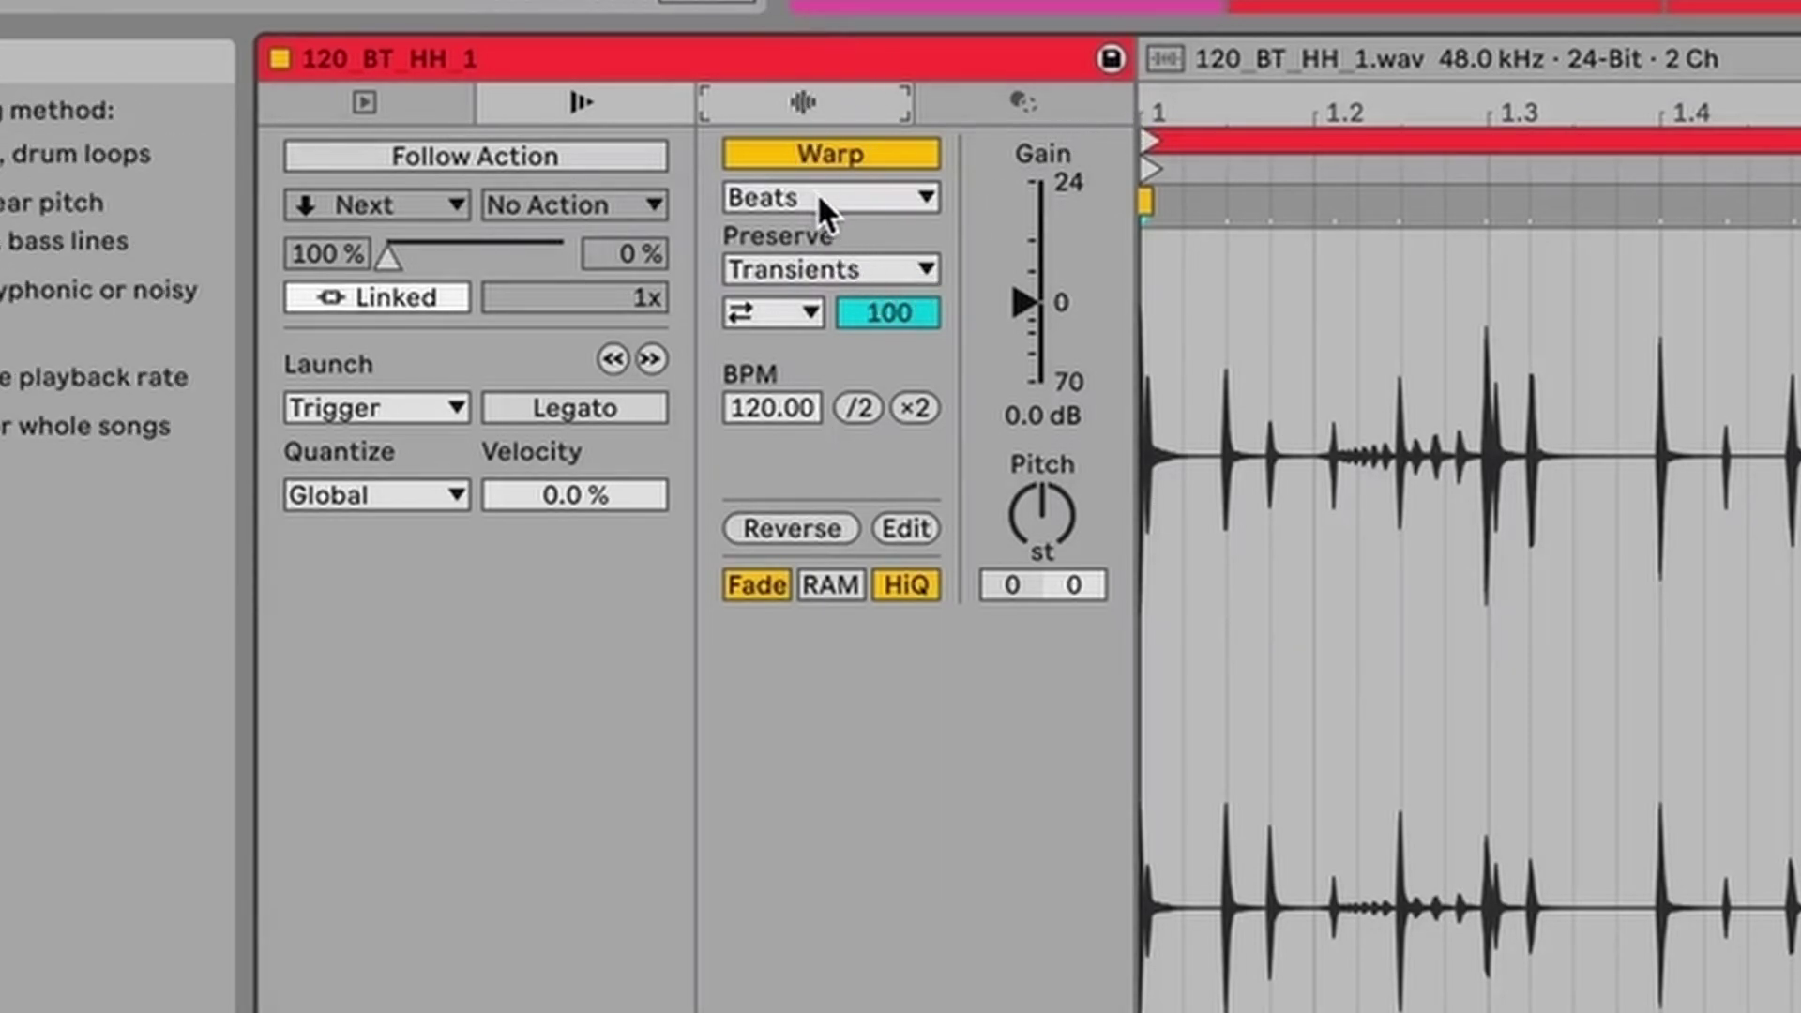
{"action": "left_click", "coordinate": [799, 313]}
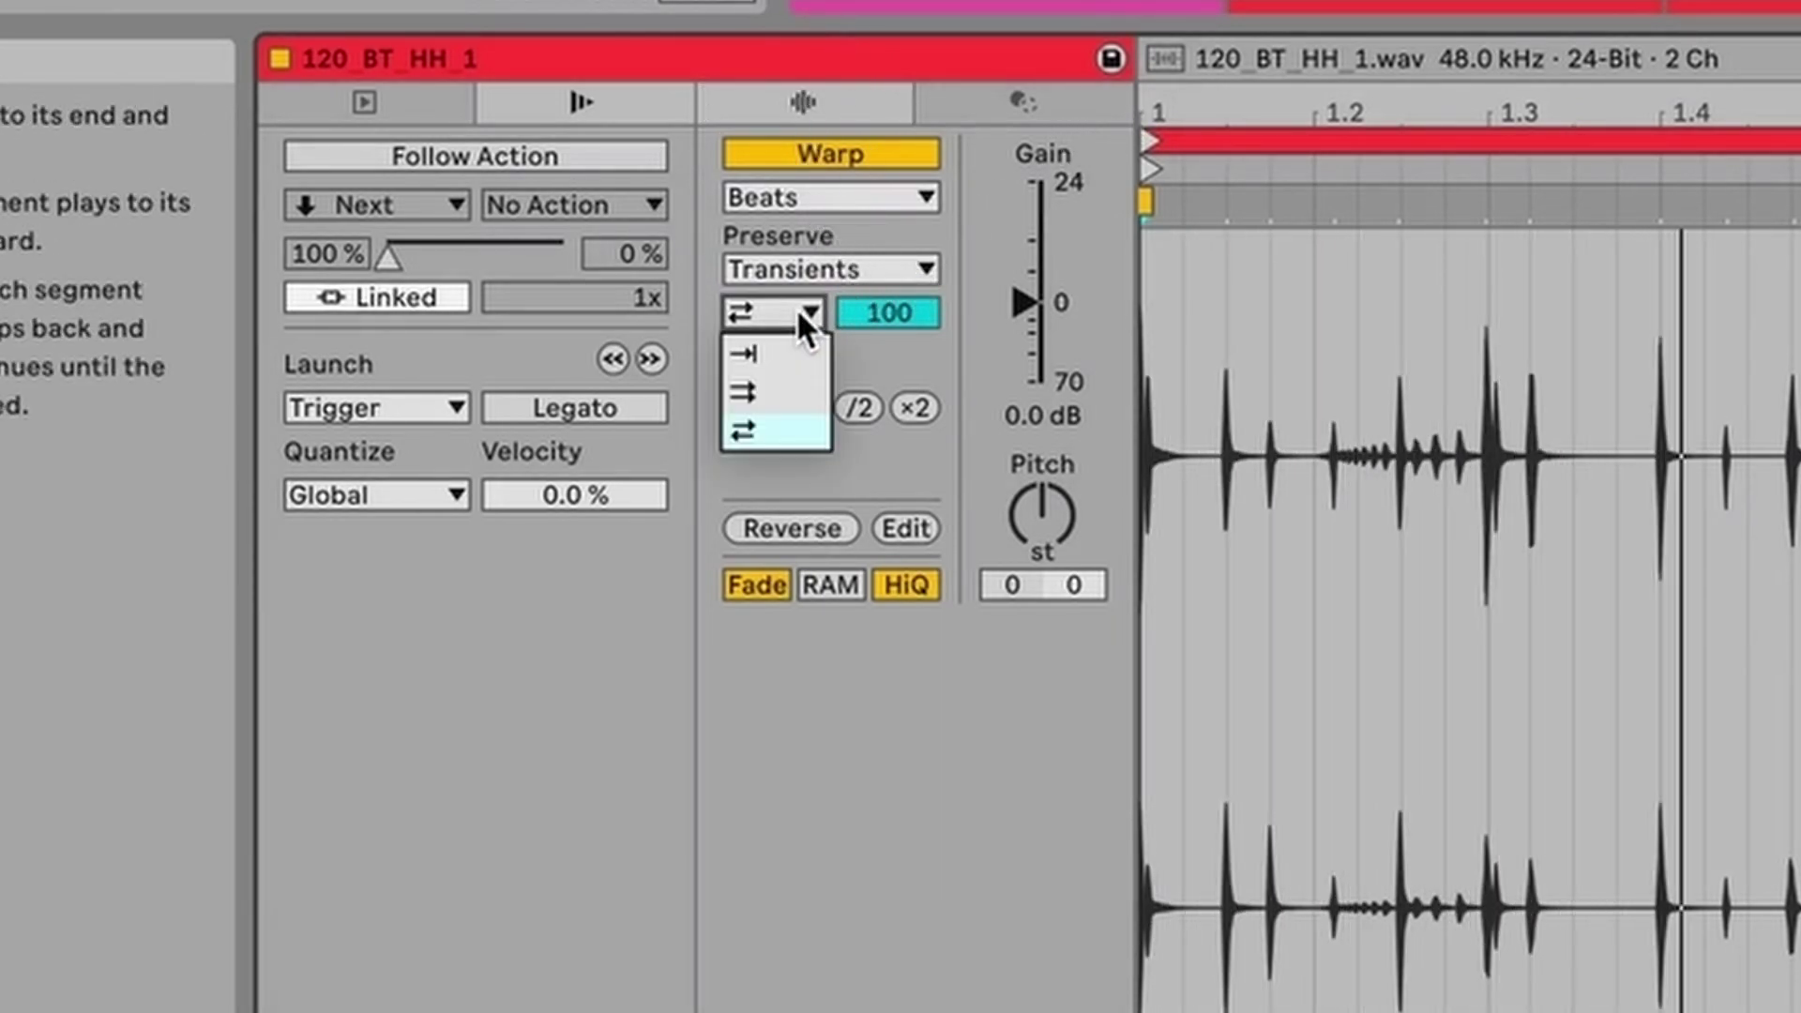
{"action": "left_click_drag", "start_coordinate": [914, 316], "coordinate": [914, 348]}
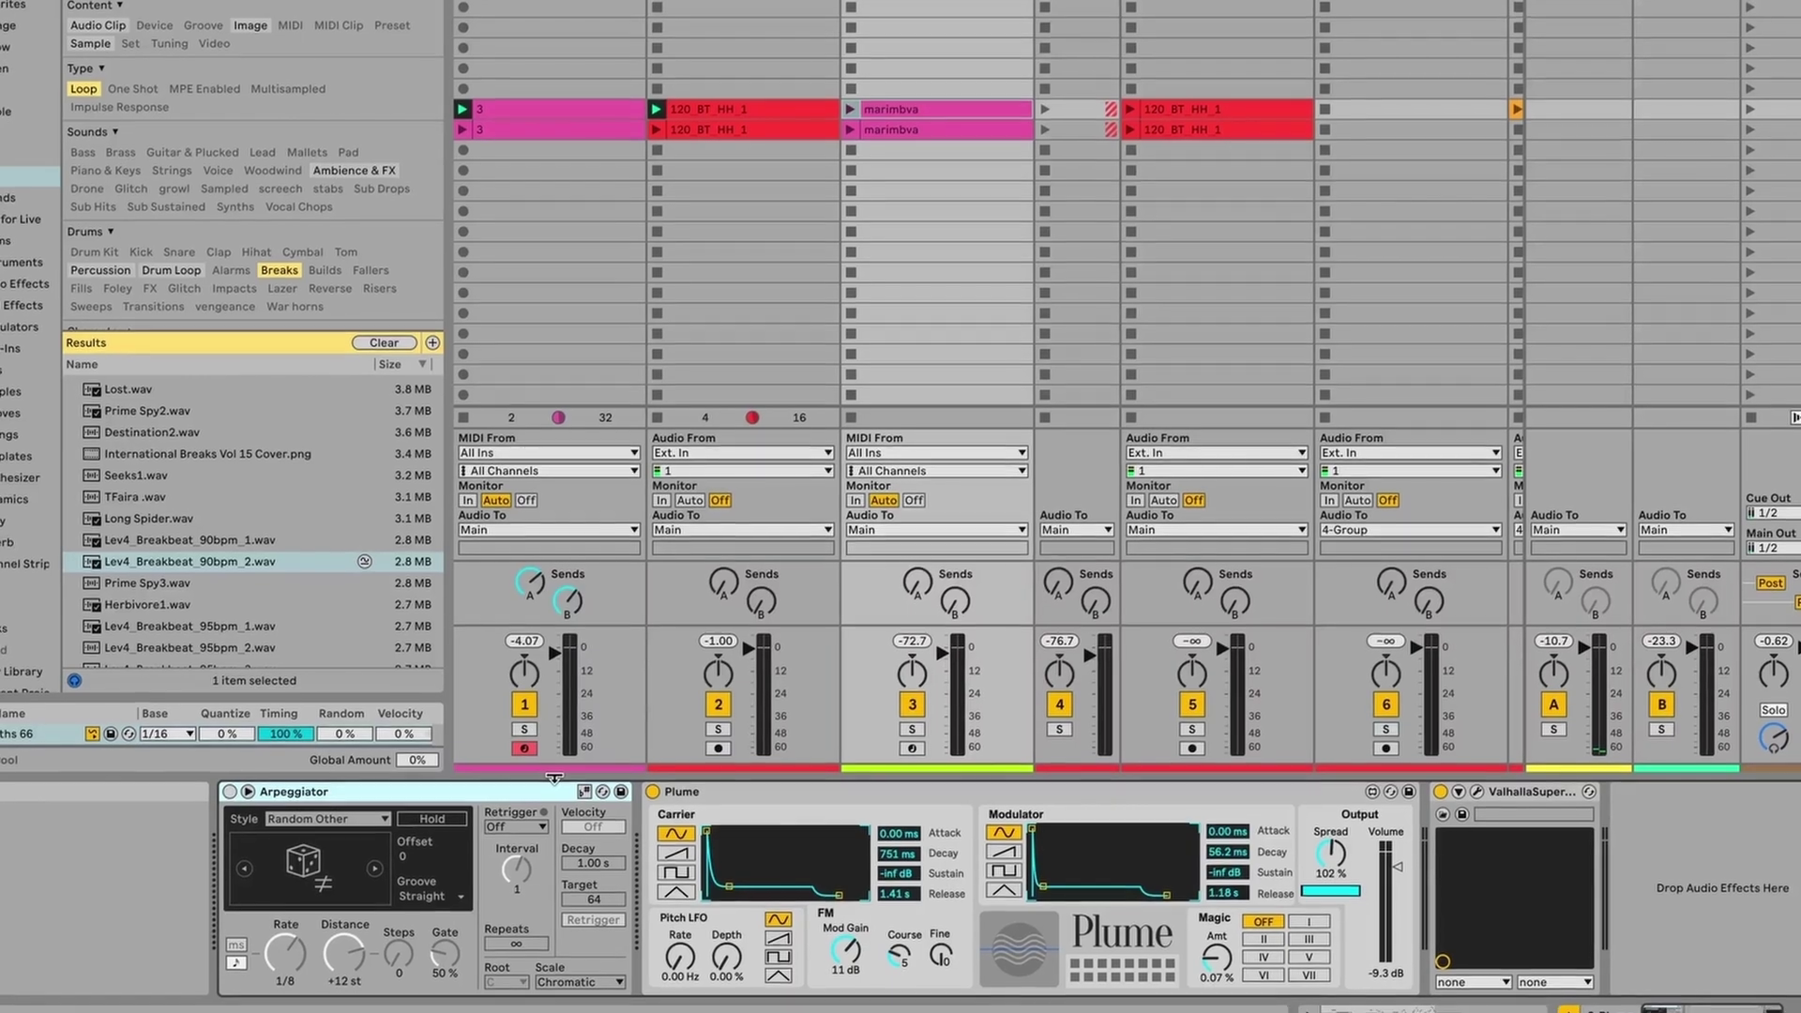
- Delete the Arpeggiator from track 3, and open and launch the track's upper marimbva clip
{"action": "key", "text": "Delete"}
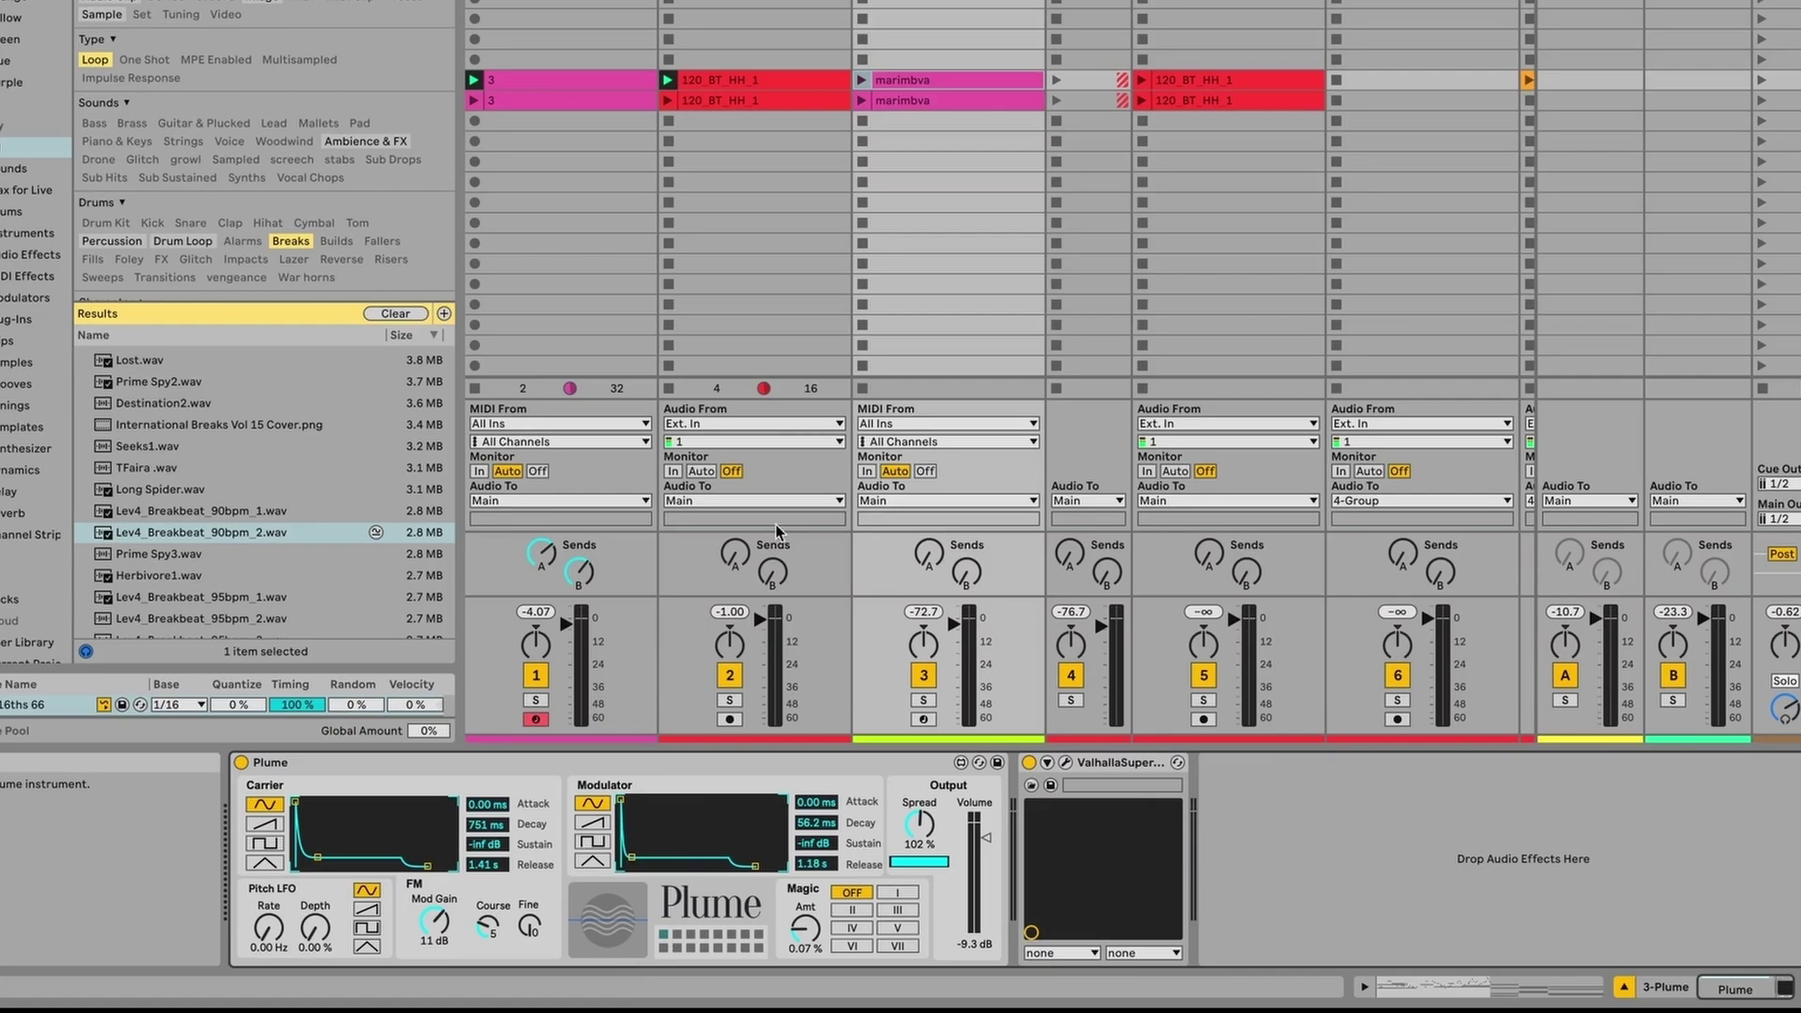
{"action": "double_click", "coordinate": [943, 87]}
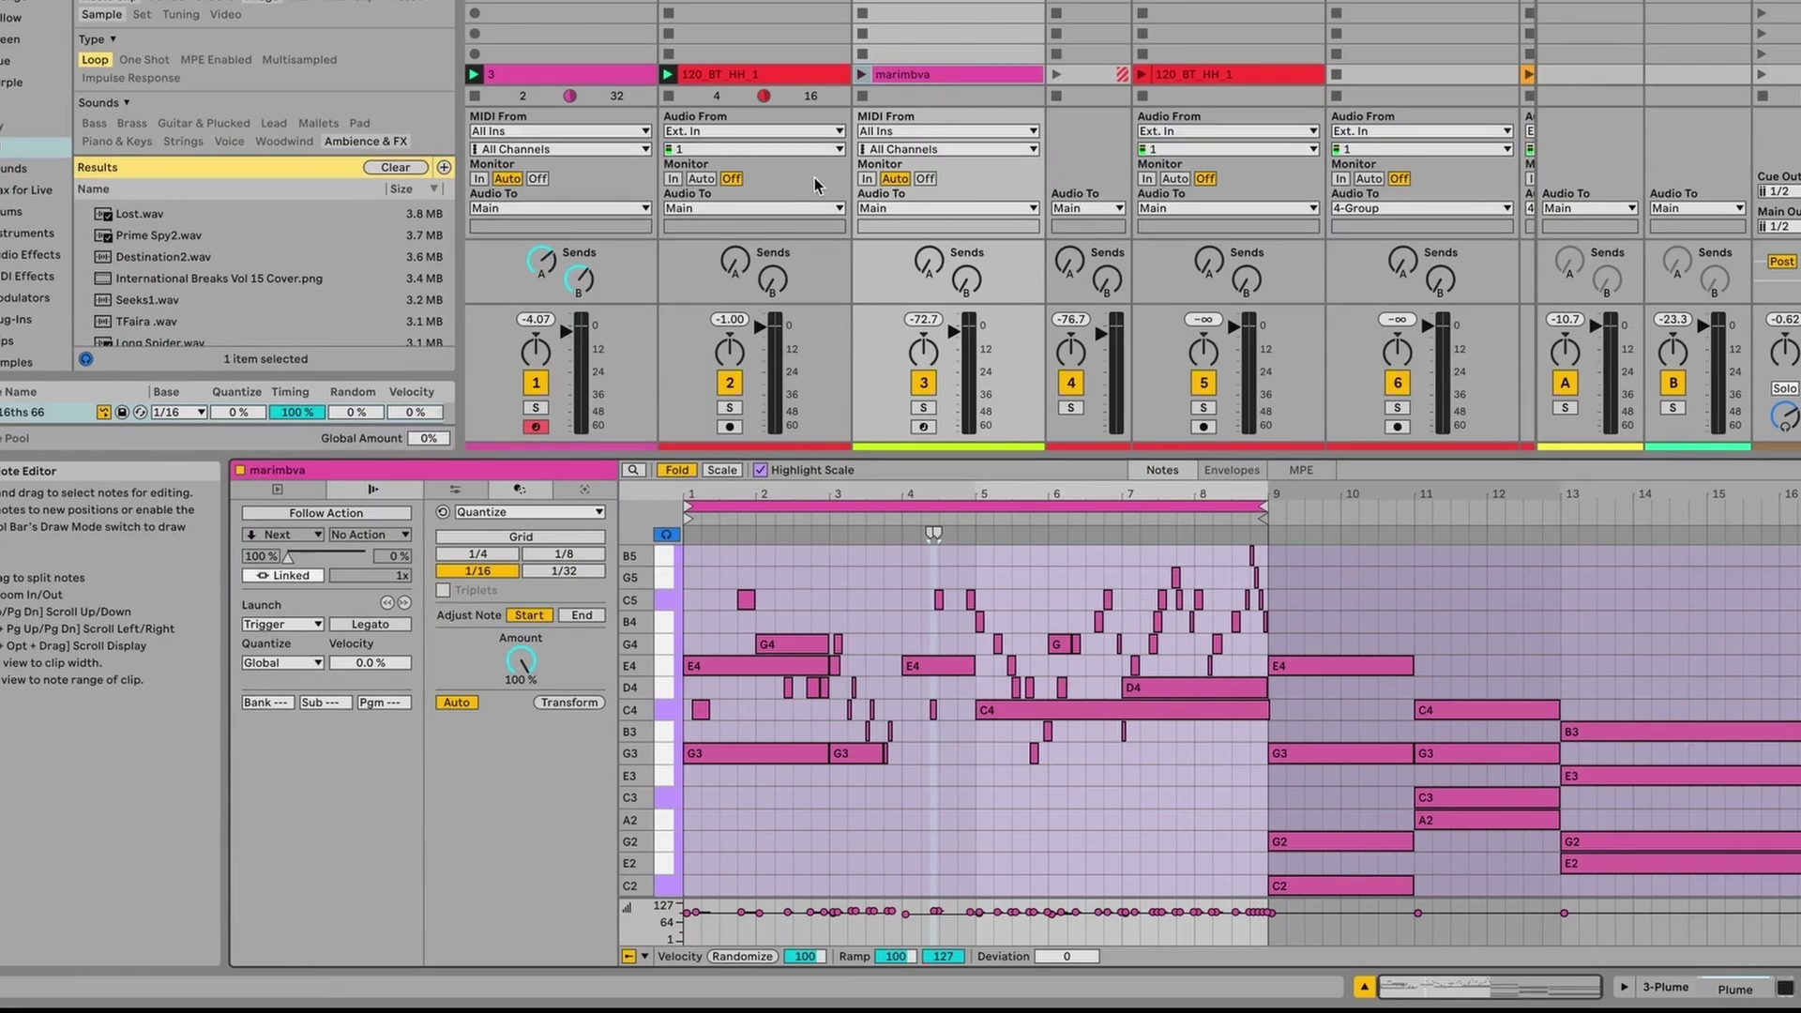
{"action": "left_click", "coordinate": [861, 74]}
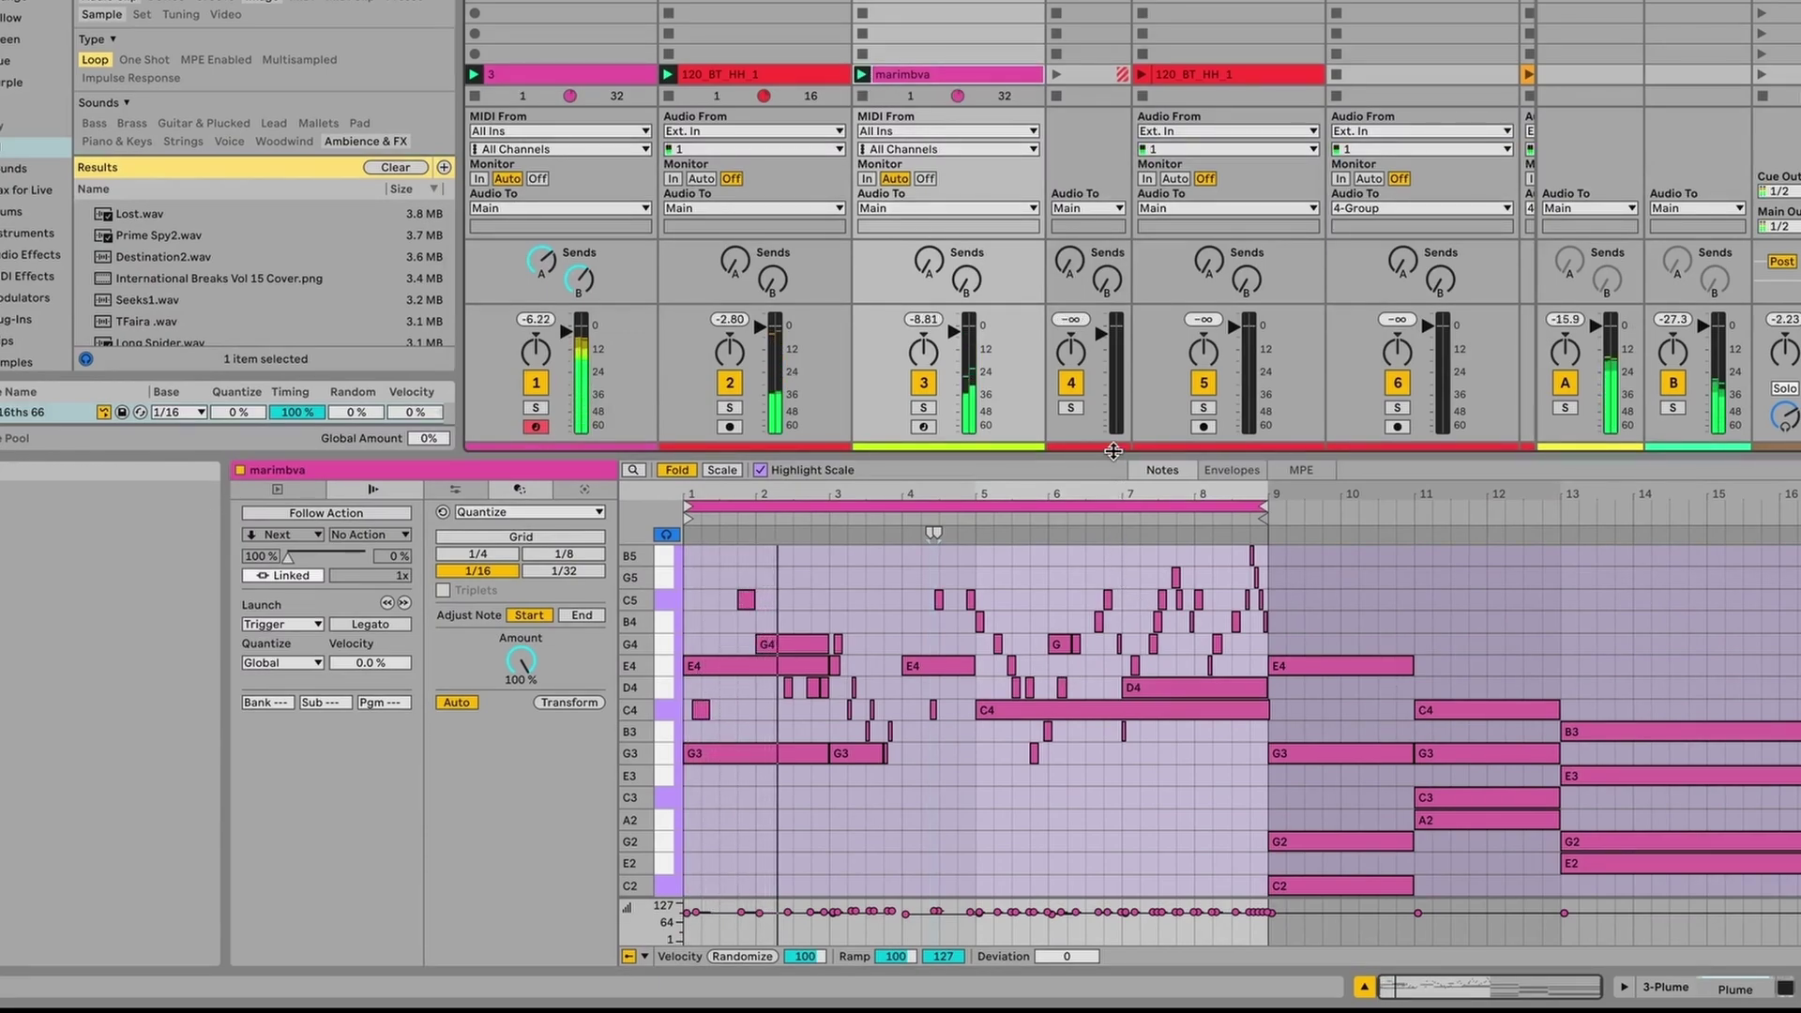
- Shrink the clip view and move the AMS3_KIT_115_Bpm_1 track out of its group, directly after the marimbva track
{"action": "left_click_drag", "start_coordinate": [1113, 452], "coordinate": [1115, 669]}
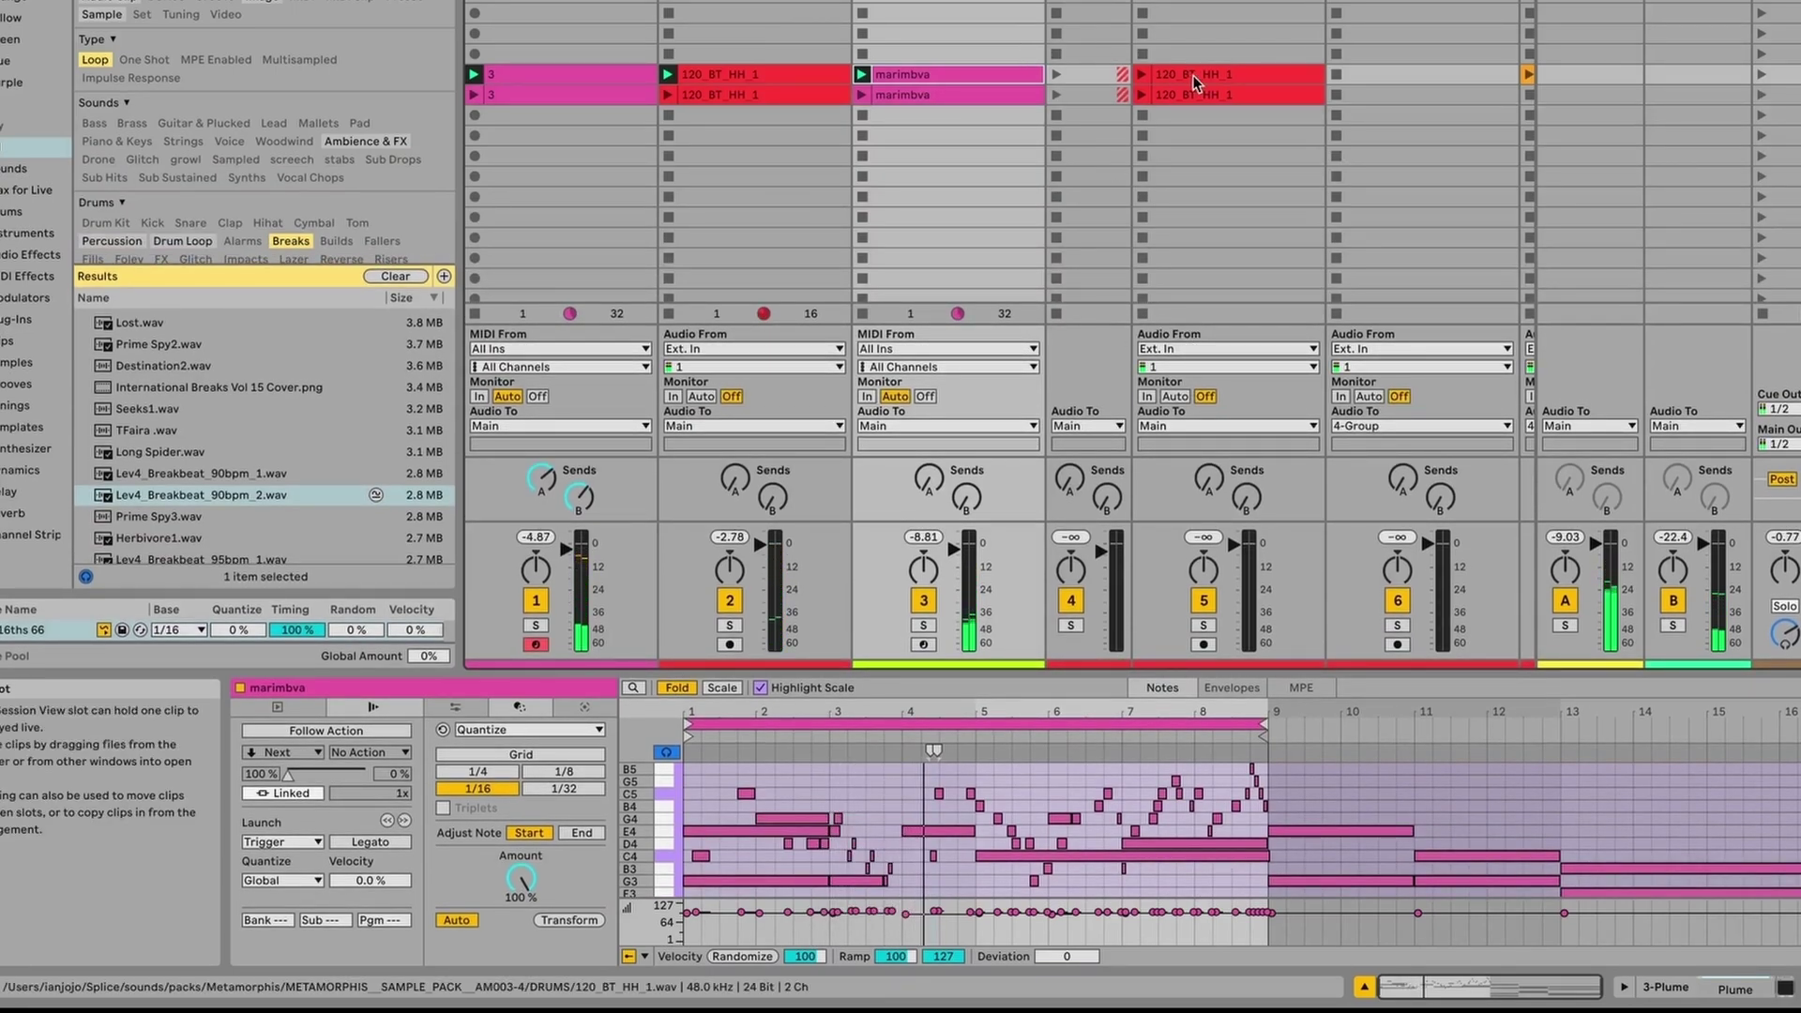
{"action": "scroll", "coordinate": [1229, 79], "scroll_direction": "right", "scroll_amount": 3}
{"action": "scroll", "coordinate": [1229, 79], "scroll_direction": "up", "scroll_amount": 2}
{"action": "scroll", "coordinate": [1229, 78], "scroll_direction": "right", "scroll_amount": 2}
{"action": "scroll", "coordinate": [1228, 79], "scroll_direction": "up", "scroll_amount": 1}
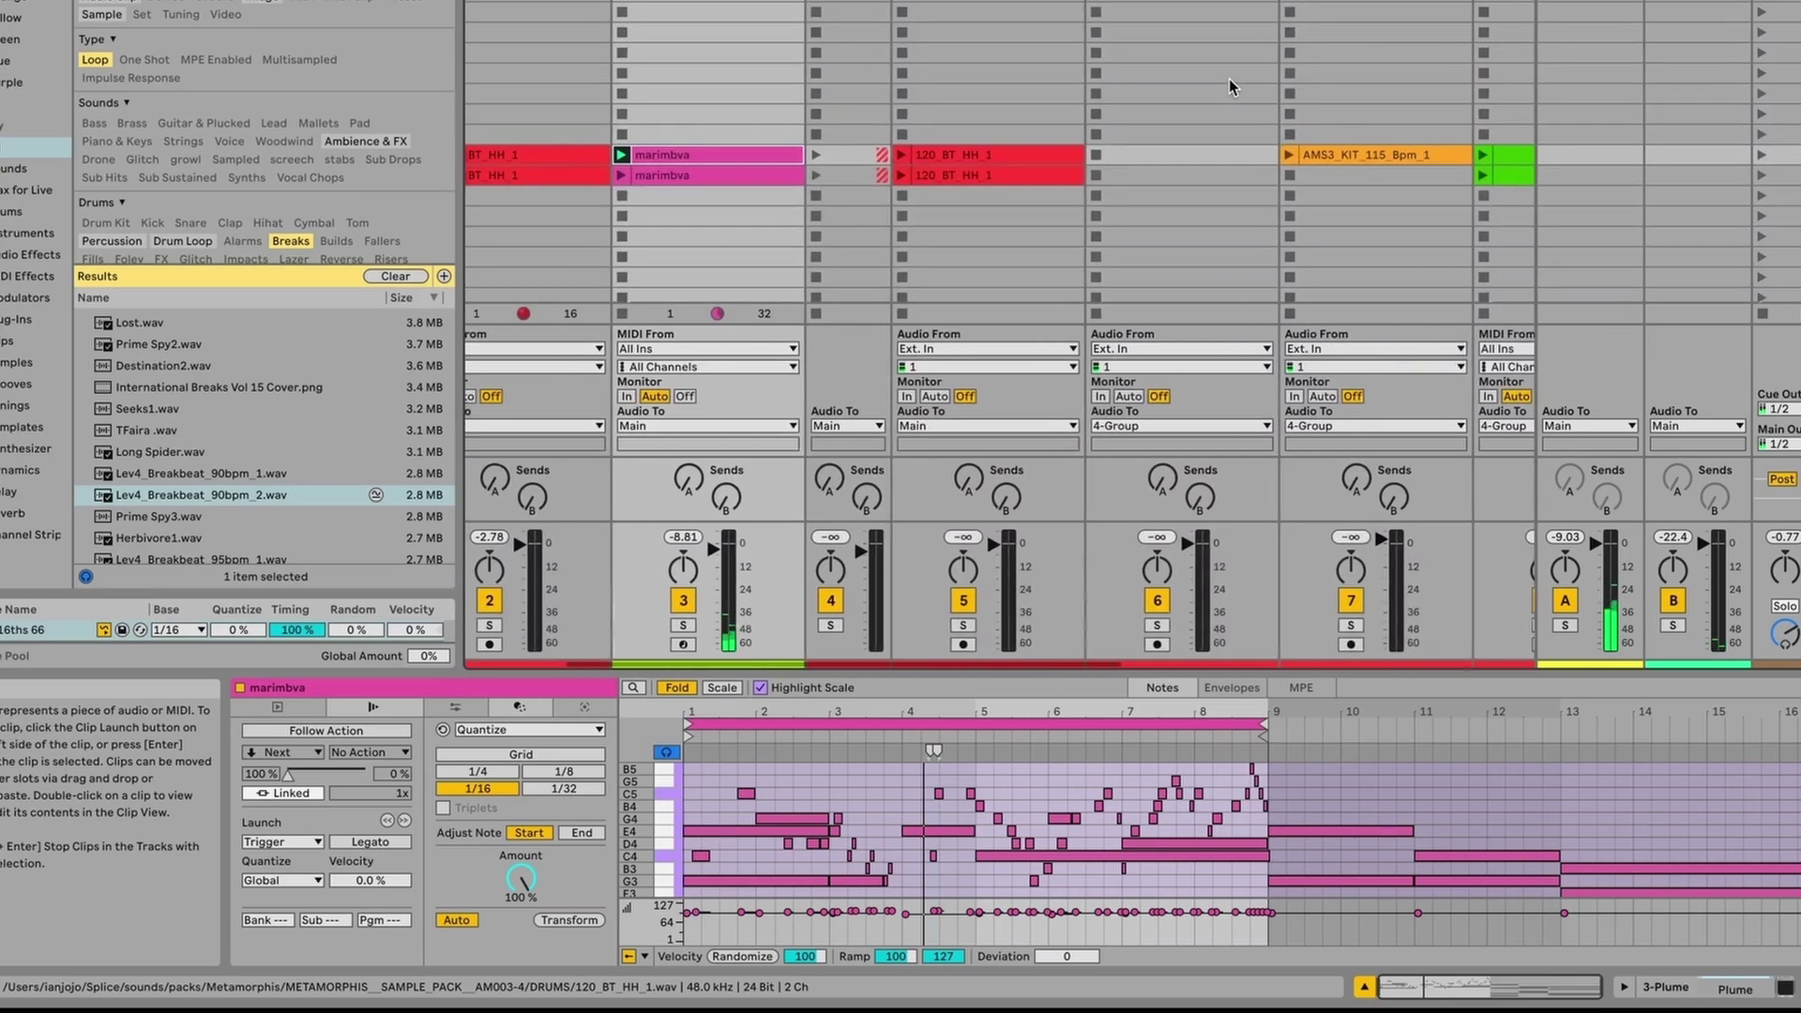
{"action": "scroll", "coordinate": [1043, 182], "scroll_direction": "left", "scroll_amount": 2}
{"action": "scroll", "coordinate": [1043, 182], "scroll_direction": "up", "scroll_amount": 1}
{"action": "left_click", "coordinate": [1044, 182]}
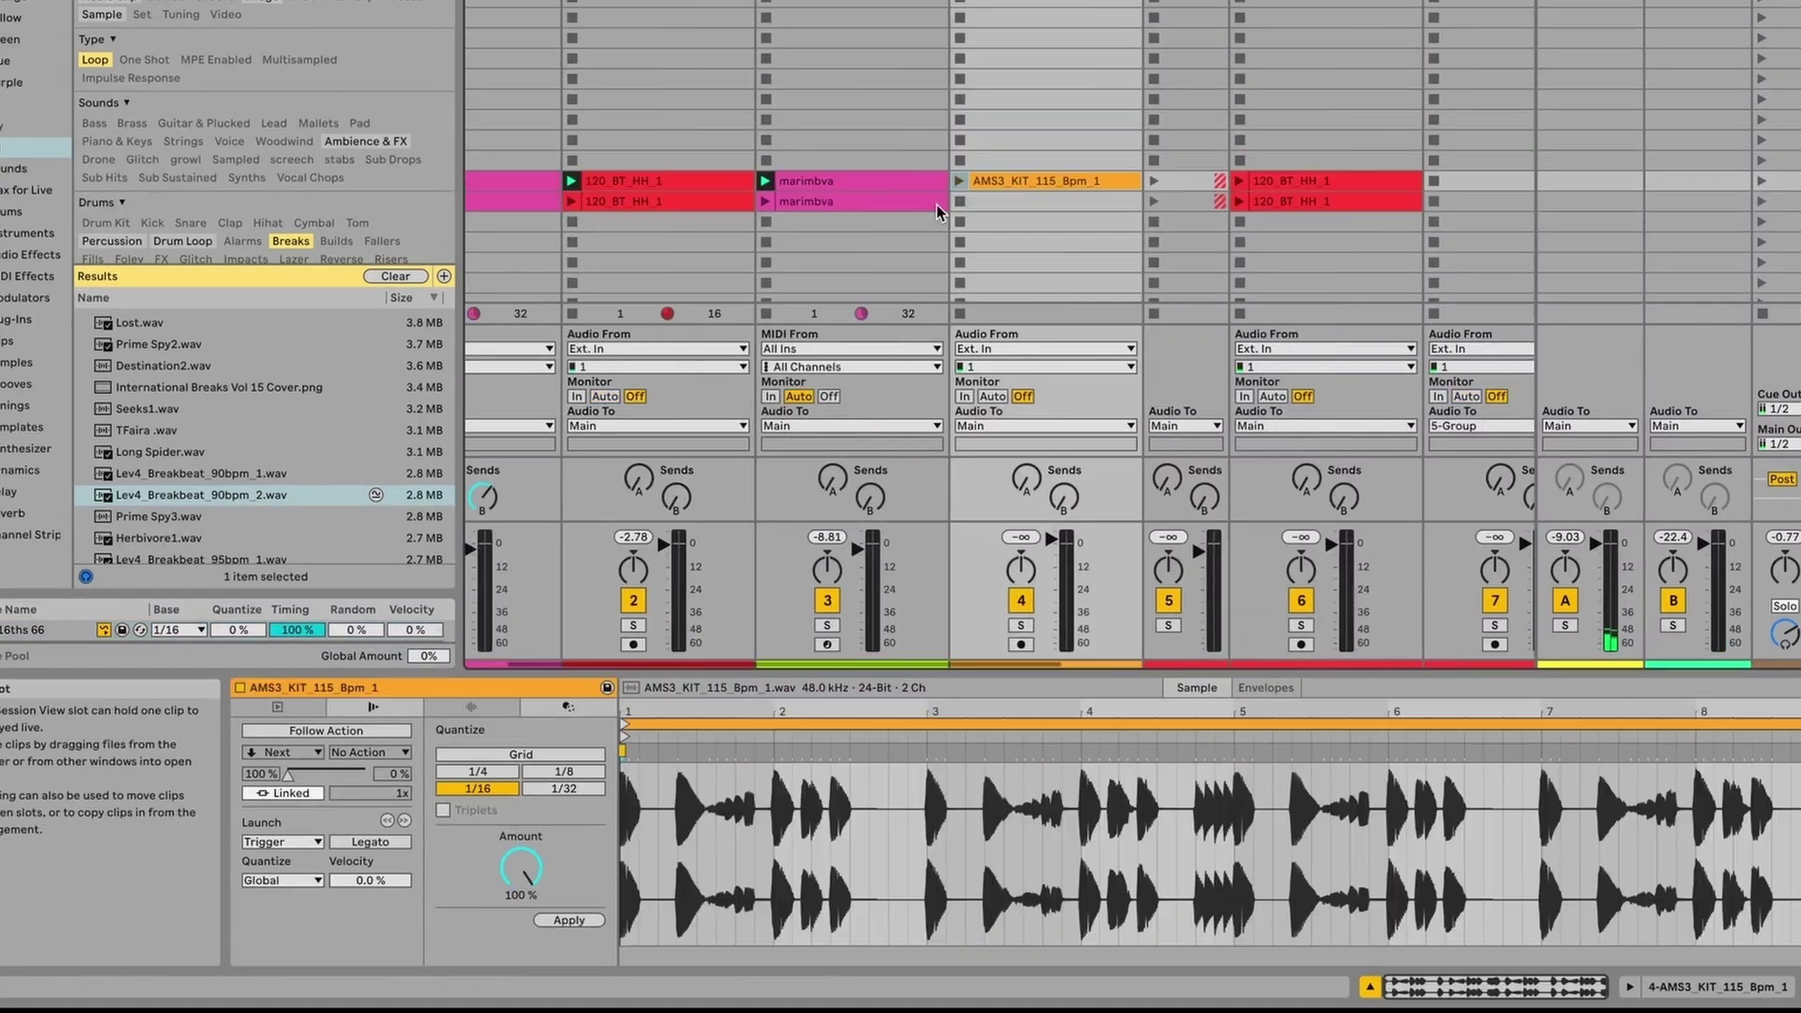
{"action": "scroll", "coordinate": [1043, 182], "scroll_direction": "left", "scroll_amount": 1}
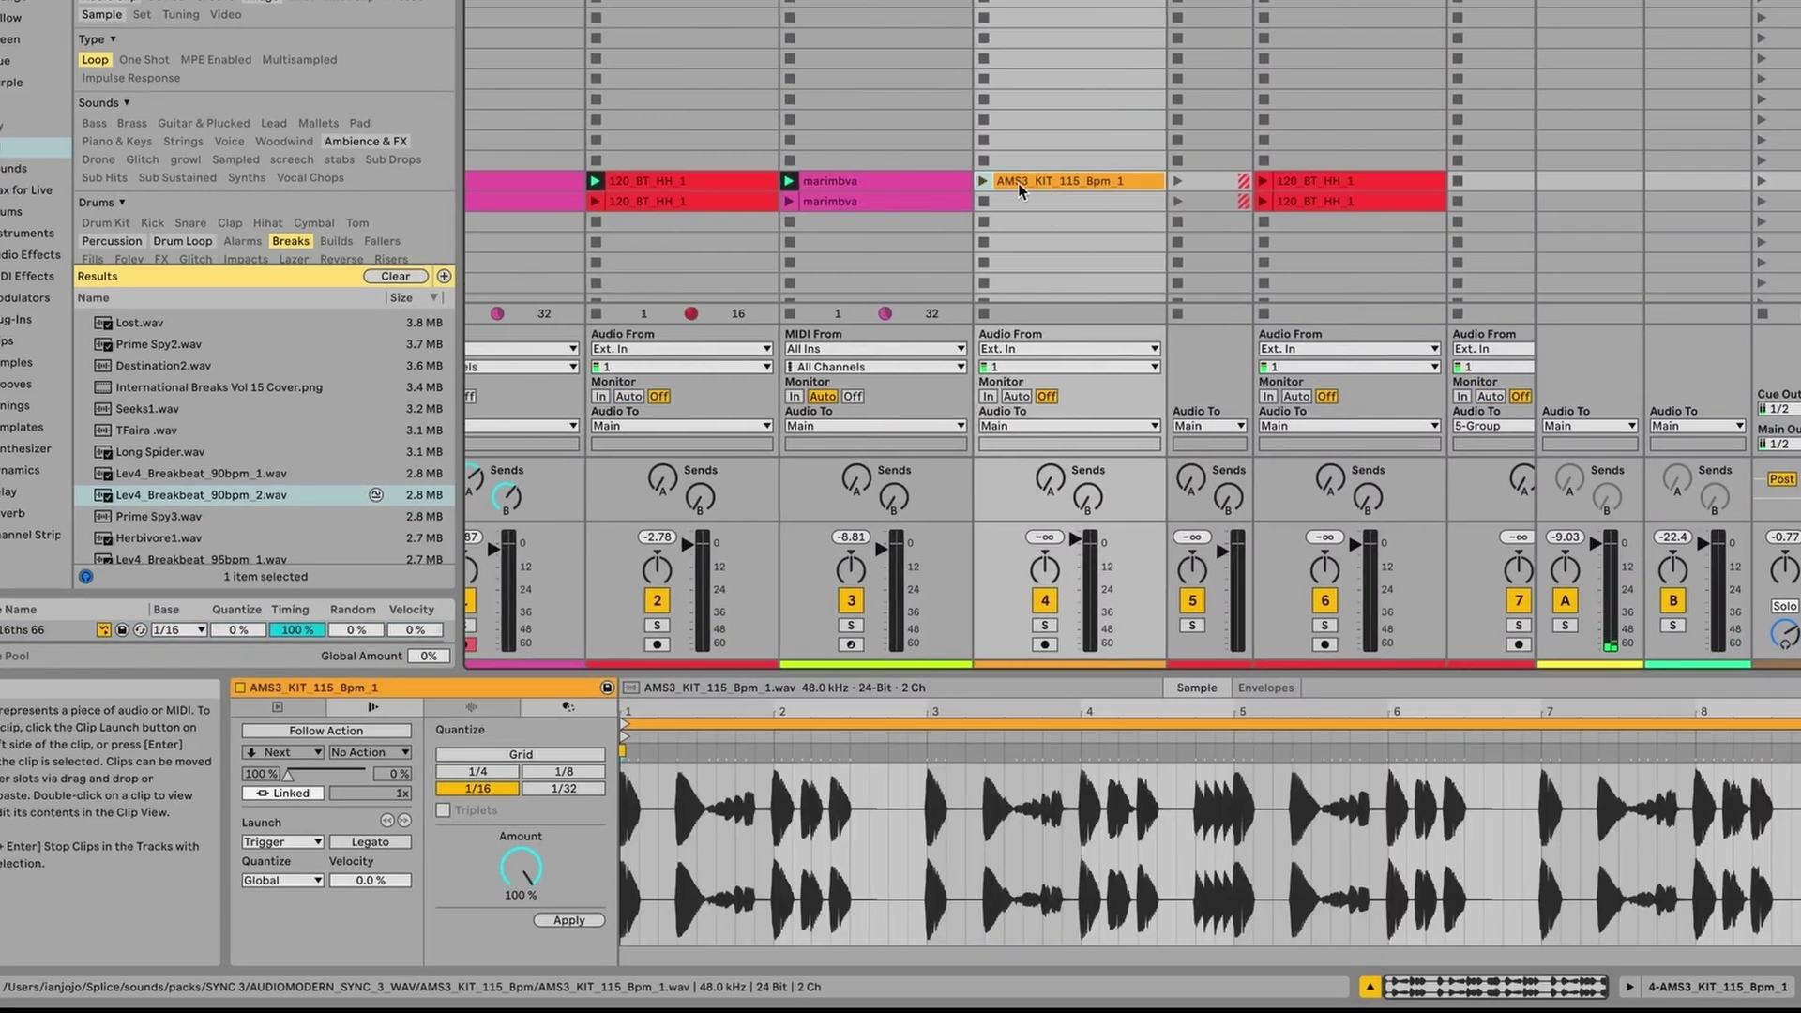
{"action": "scroll", "coordinate": [1004, 186], "scroll_direction": "left", "scroll_amount": 1}
{"action": "scroll", "coordinate": [1032, 178], "scroll_direction": "down", "scroll_amount": 1}
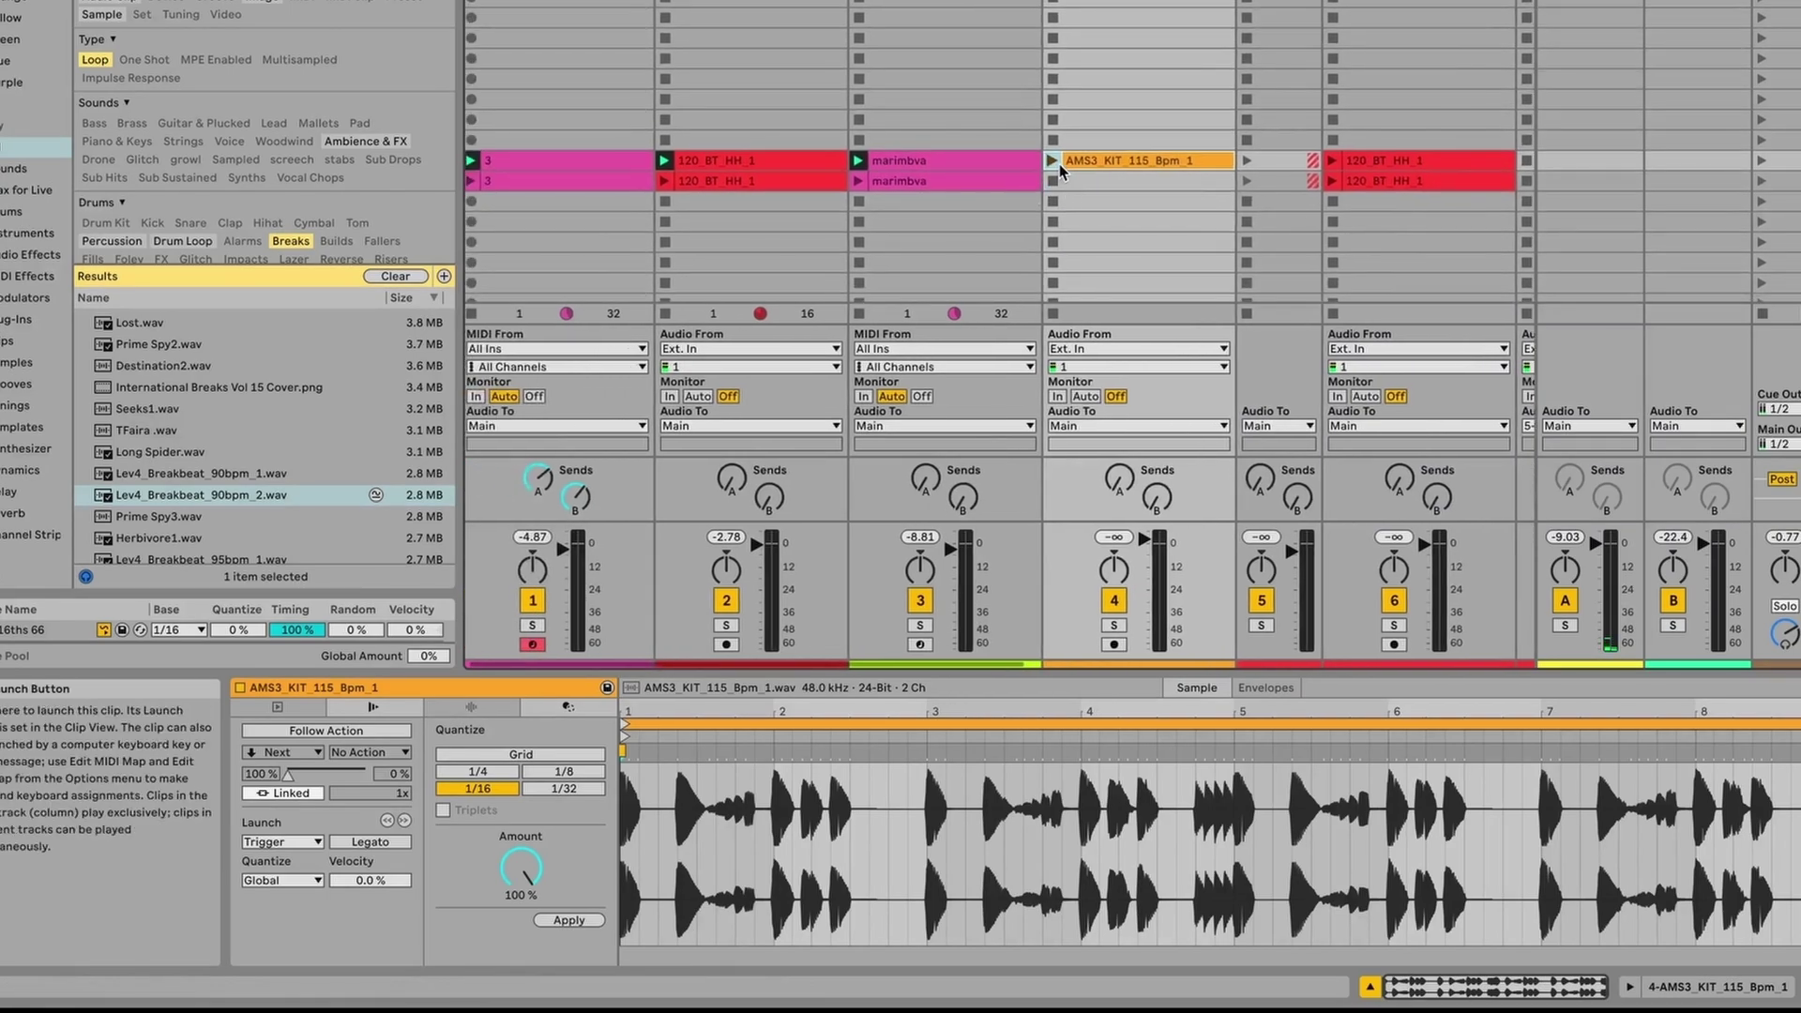
- Launch the AMS3_KIT_115_Bpm_1 clip on track 4 and the upper green clip on track 5
{"action": "left_click", "coordinate": [1054, 161]}
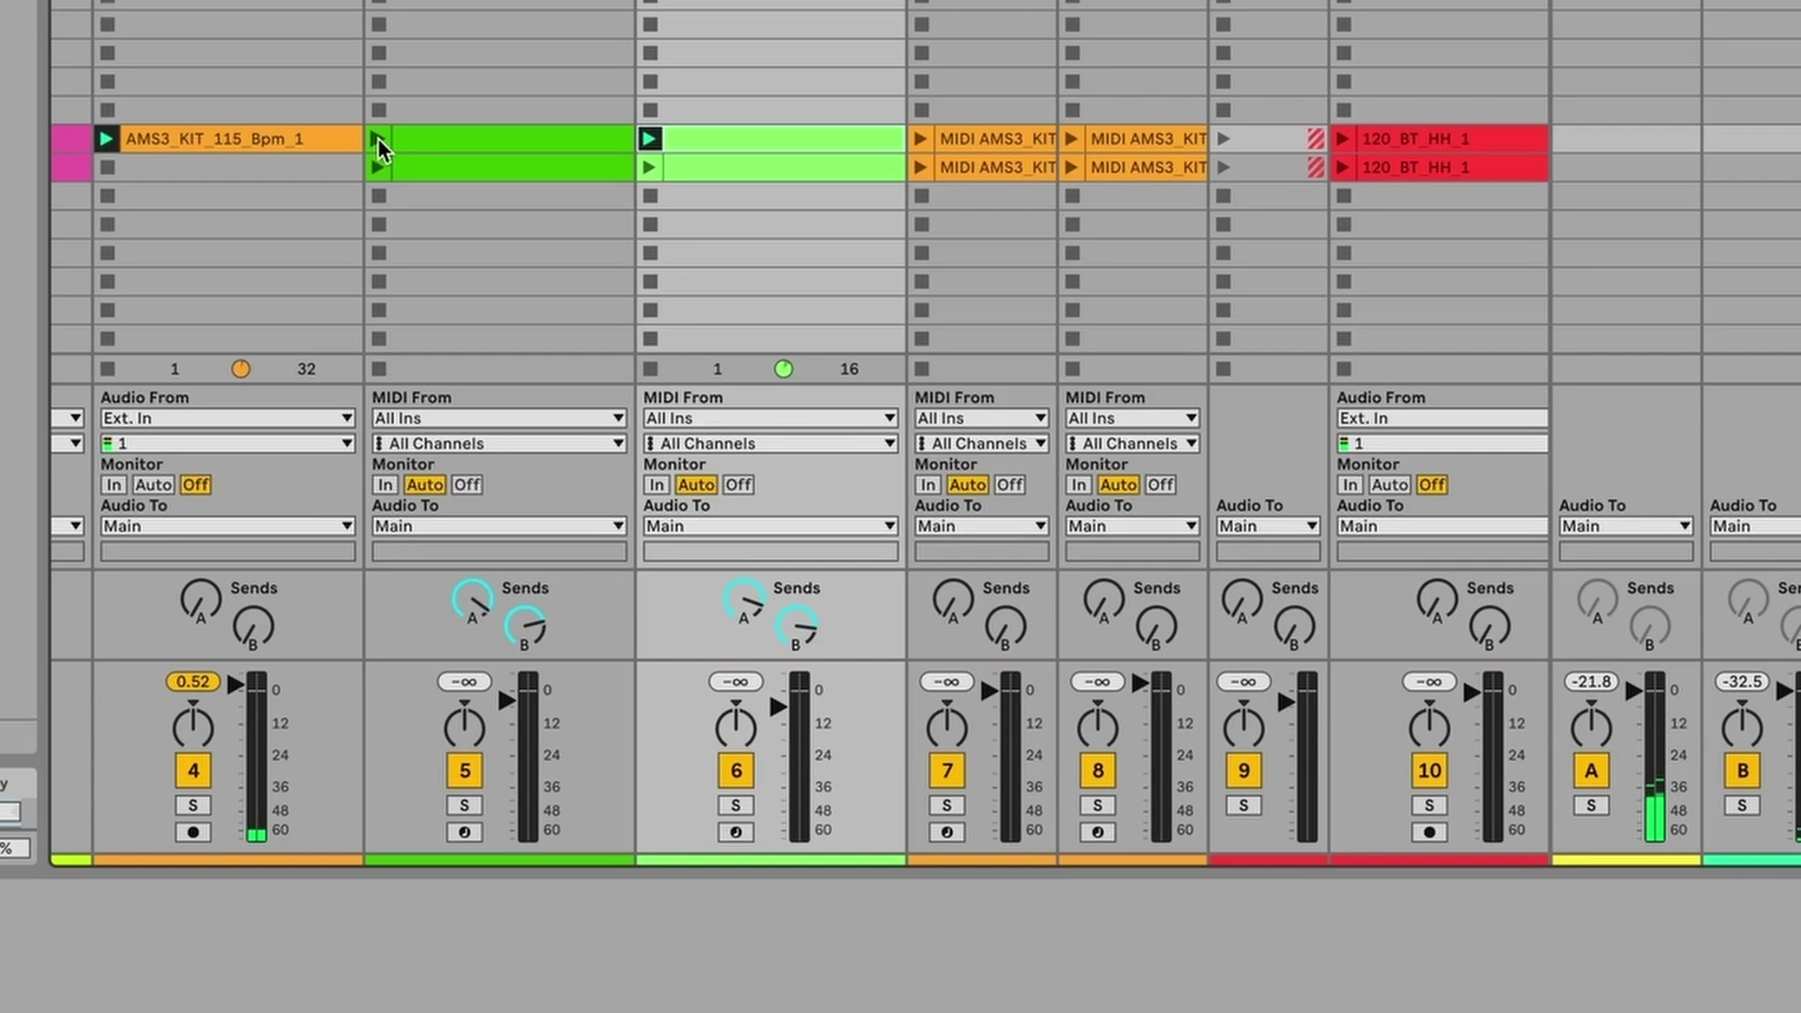
{"action": "left_click", "coordinate": [378, 140]}
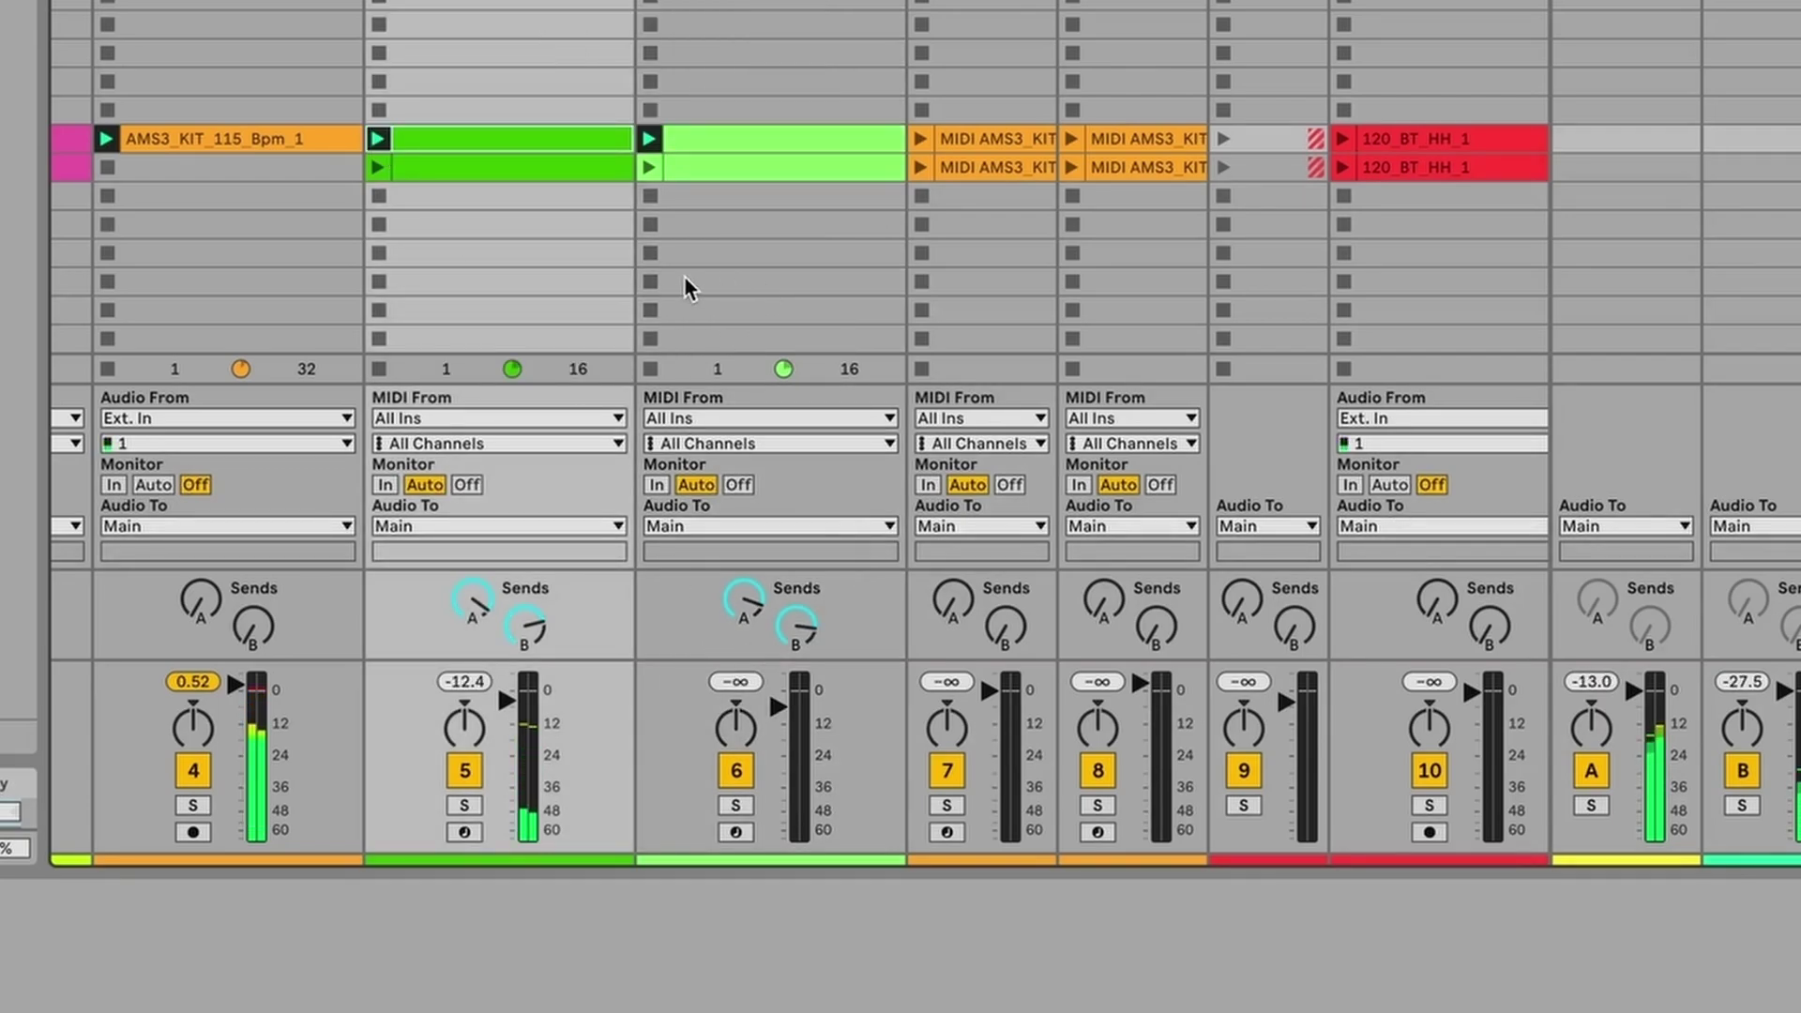
{"action": "scroll", "coordinate": [710, 286], "scroll_direction": "left", "scroll_amount": 5}
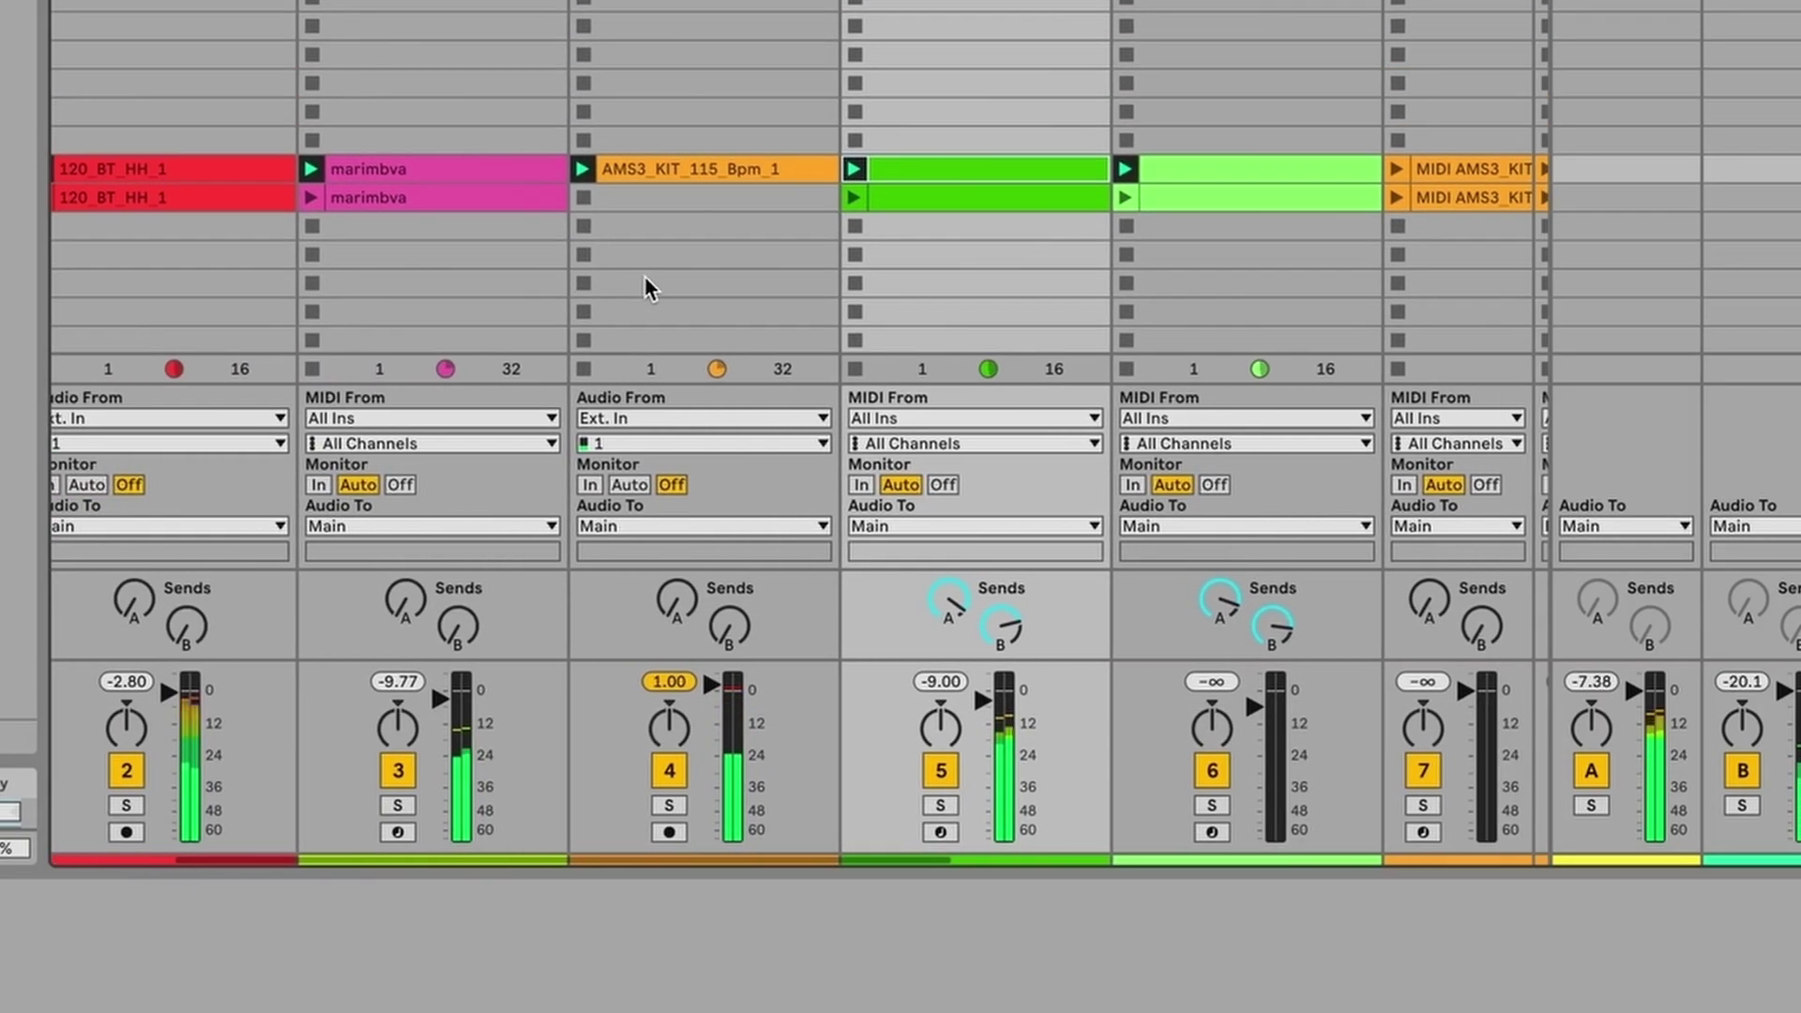
{"action": "scroll", "coordinate": [648, 286], "scroll_direction": "right", "scroll_amount": 1}
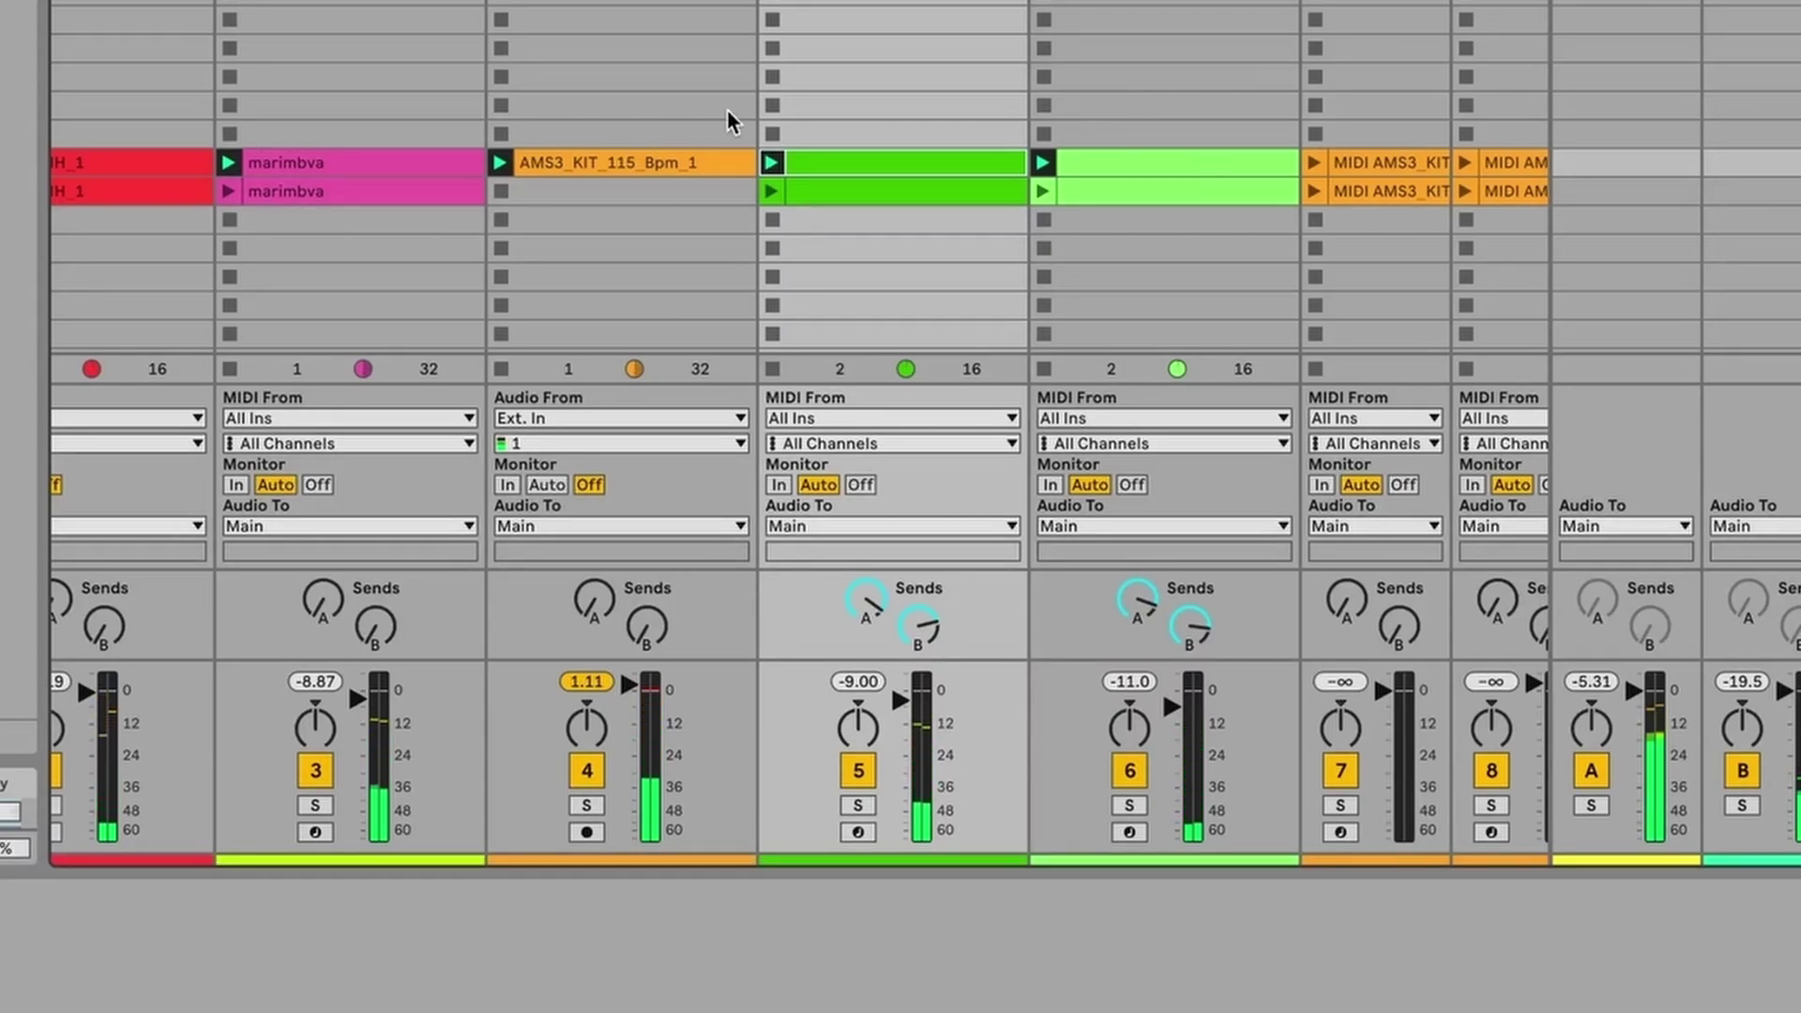
- Launch the upper MIDI AMS3_KIT clips on track 7 and the Plume bass track 8
{"action": "left_click", "coordinate": [666, 171]}
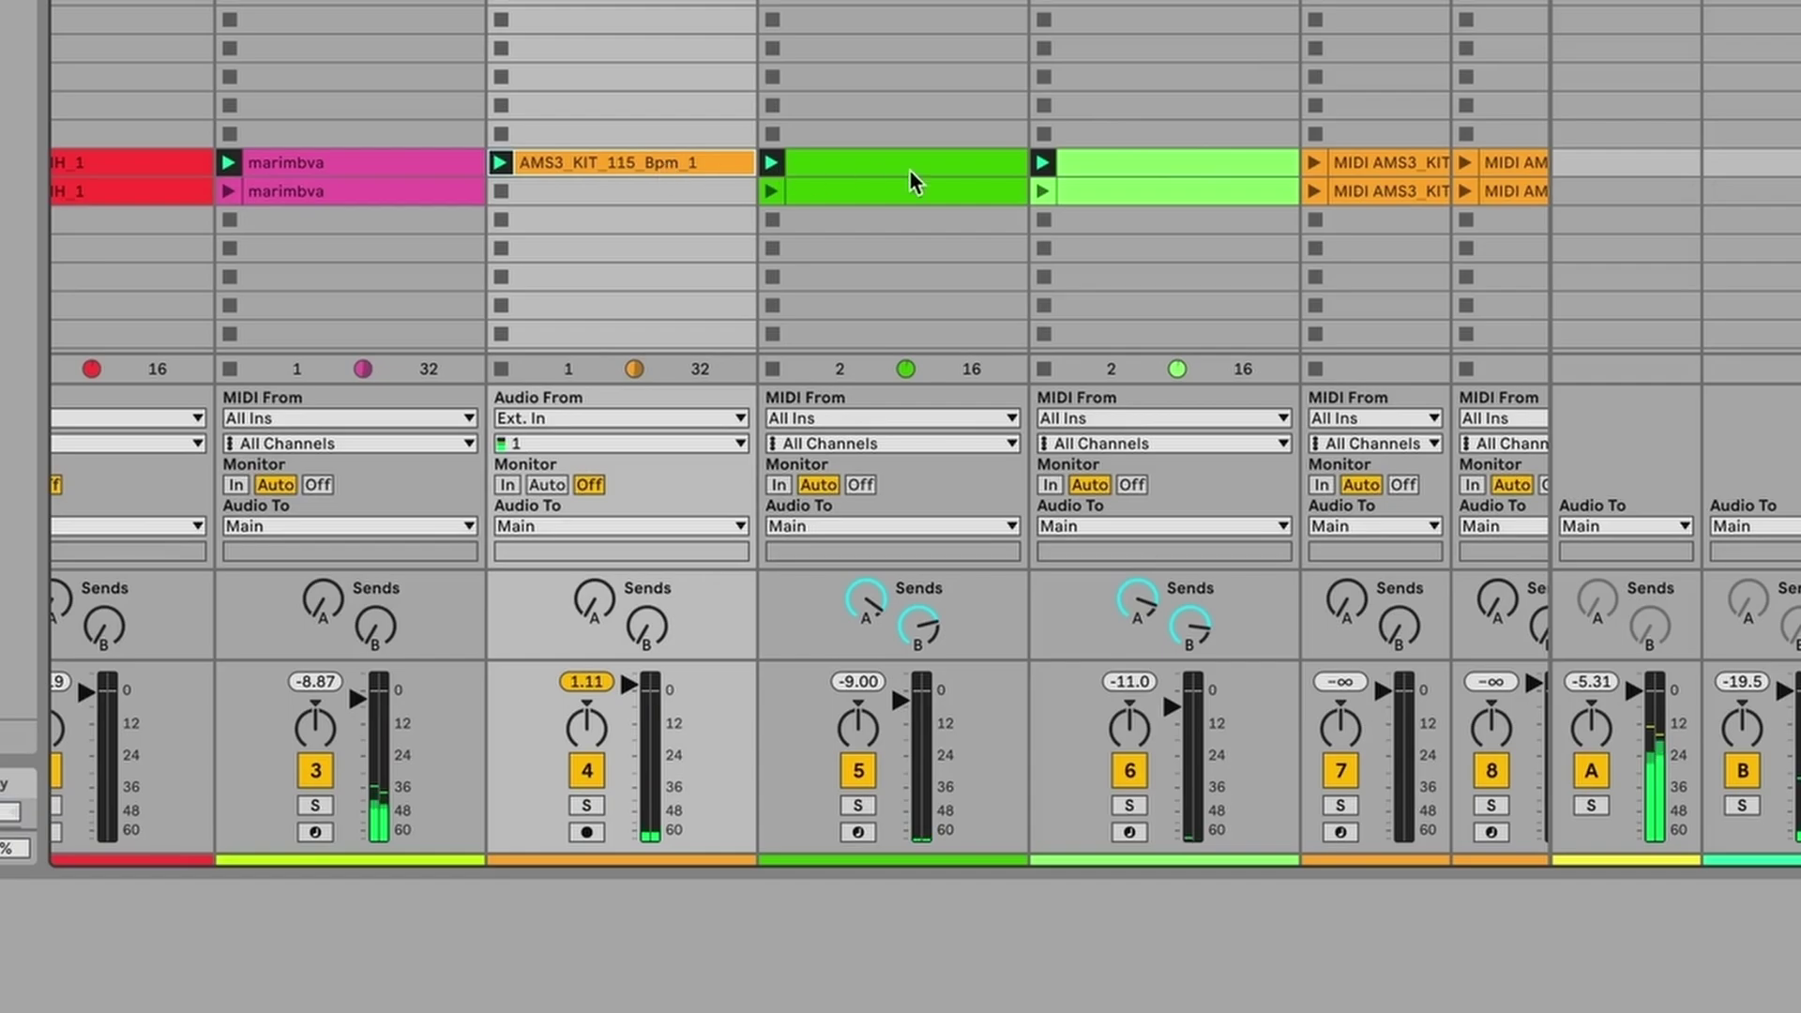
{"action": "left_click", "coordinate": [1388, 172]}
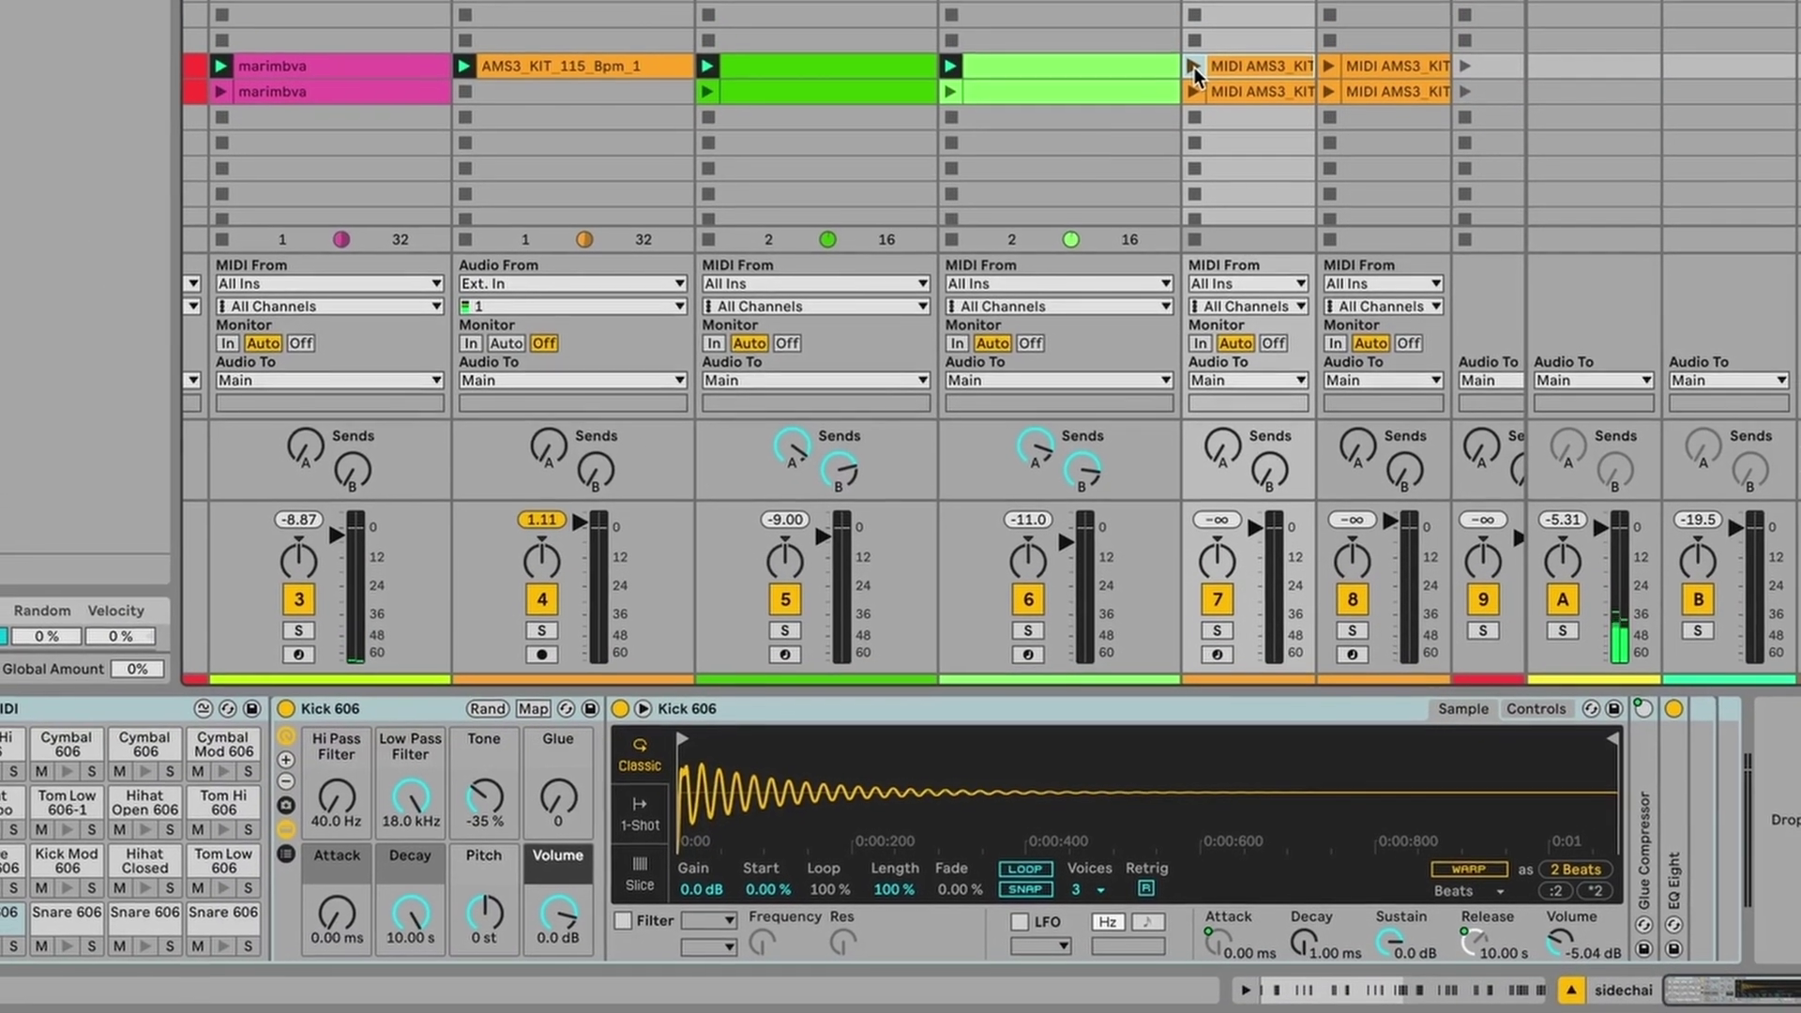
{"action": "left_click", "coordinate": [1194, 65]}
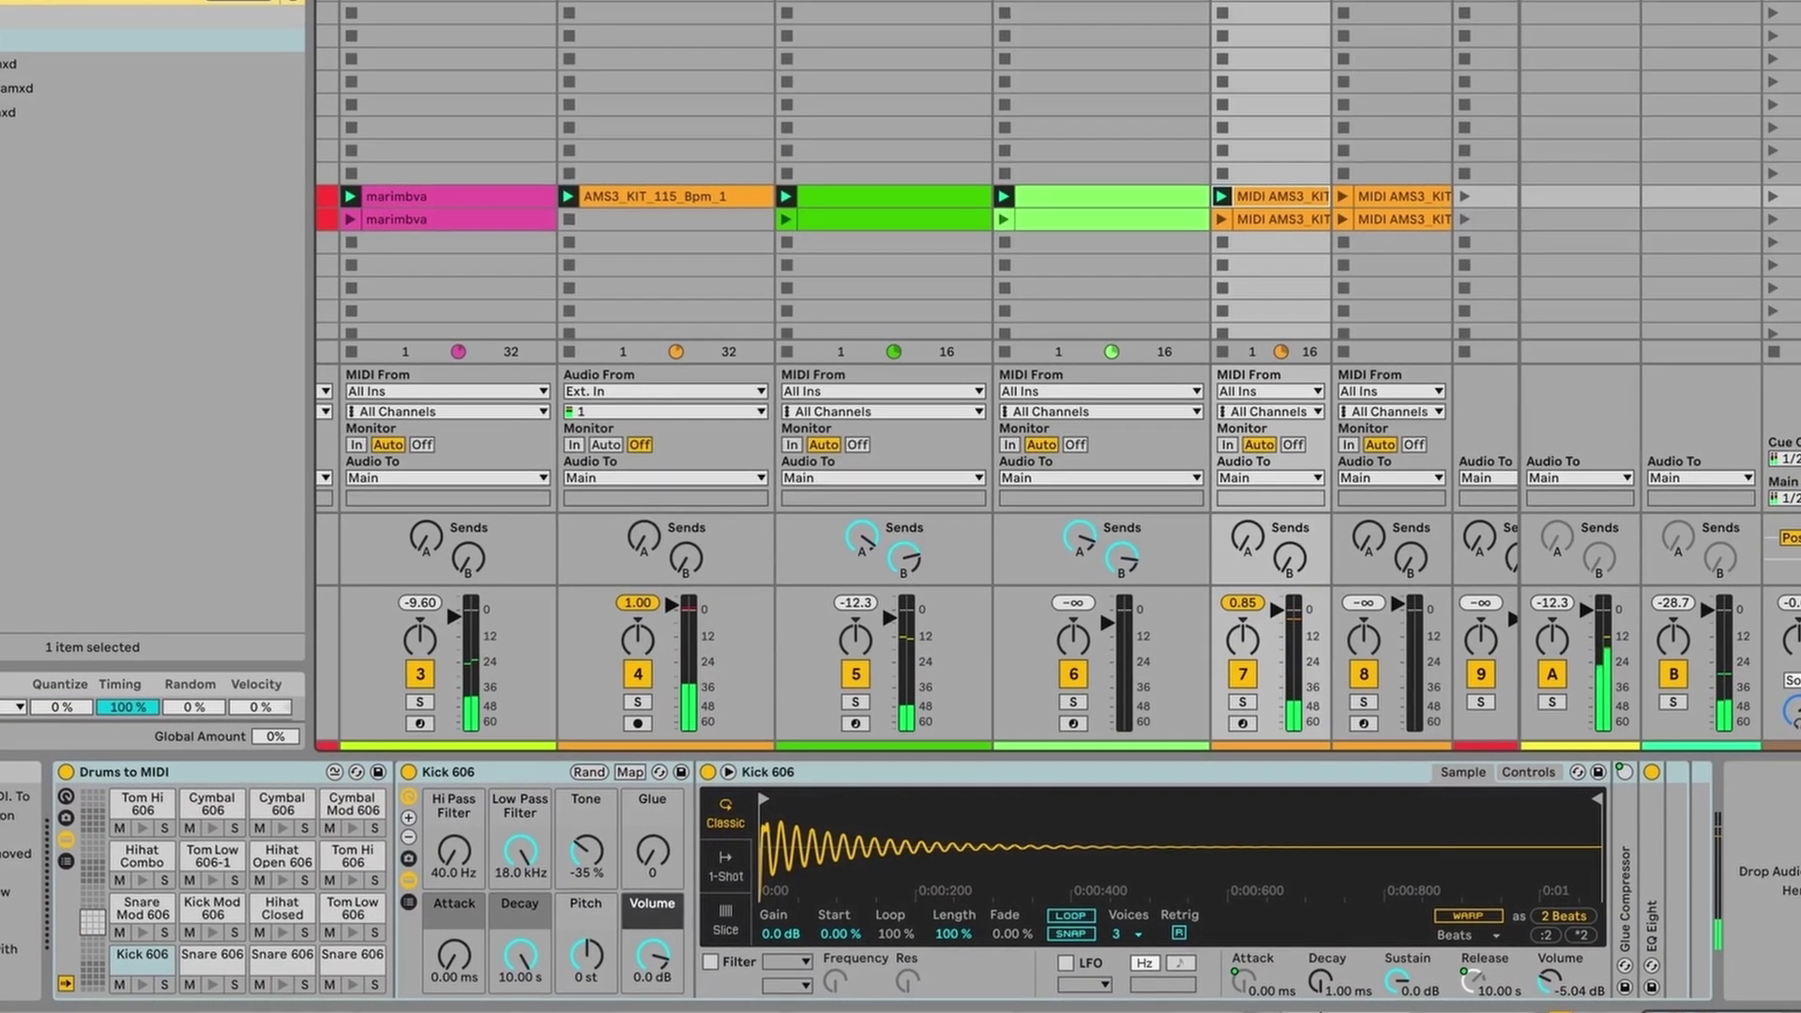
{"action": "key", "text": "Right"}
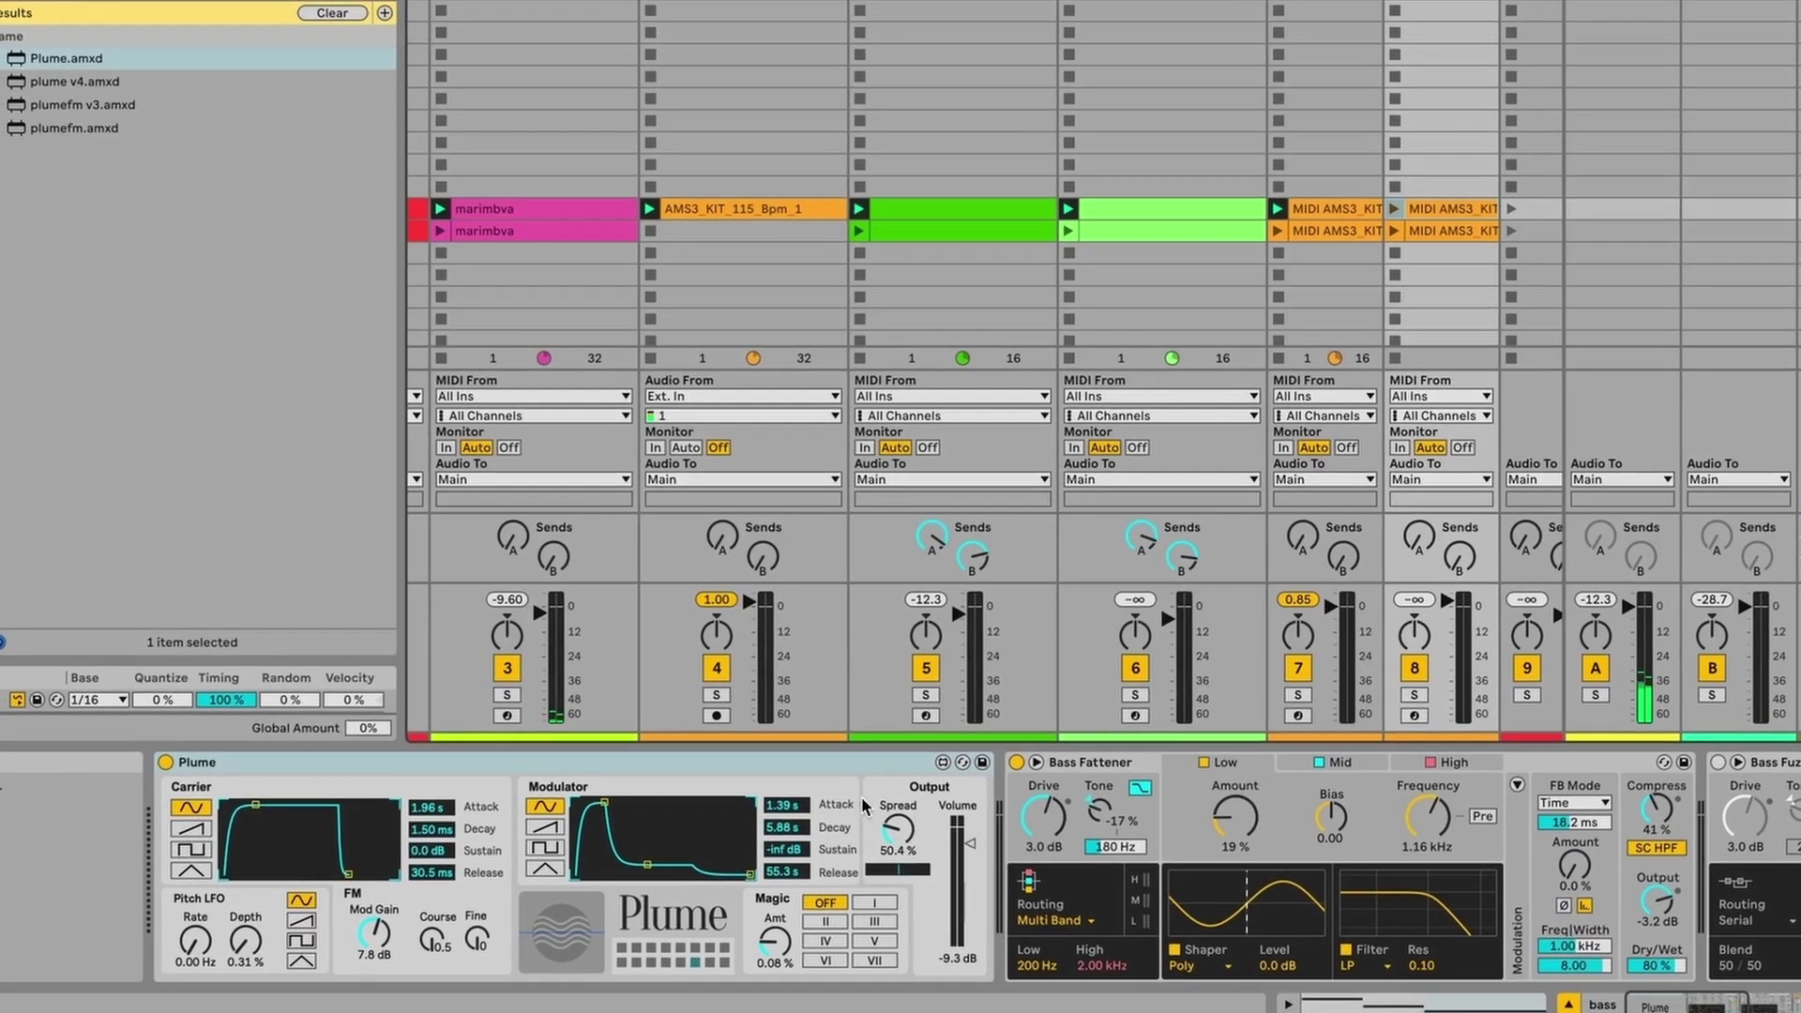
{"action": "left_click", "coordinate": [1395, 208]}
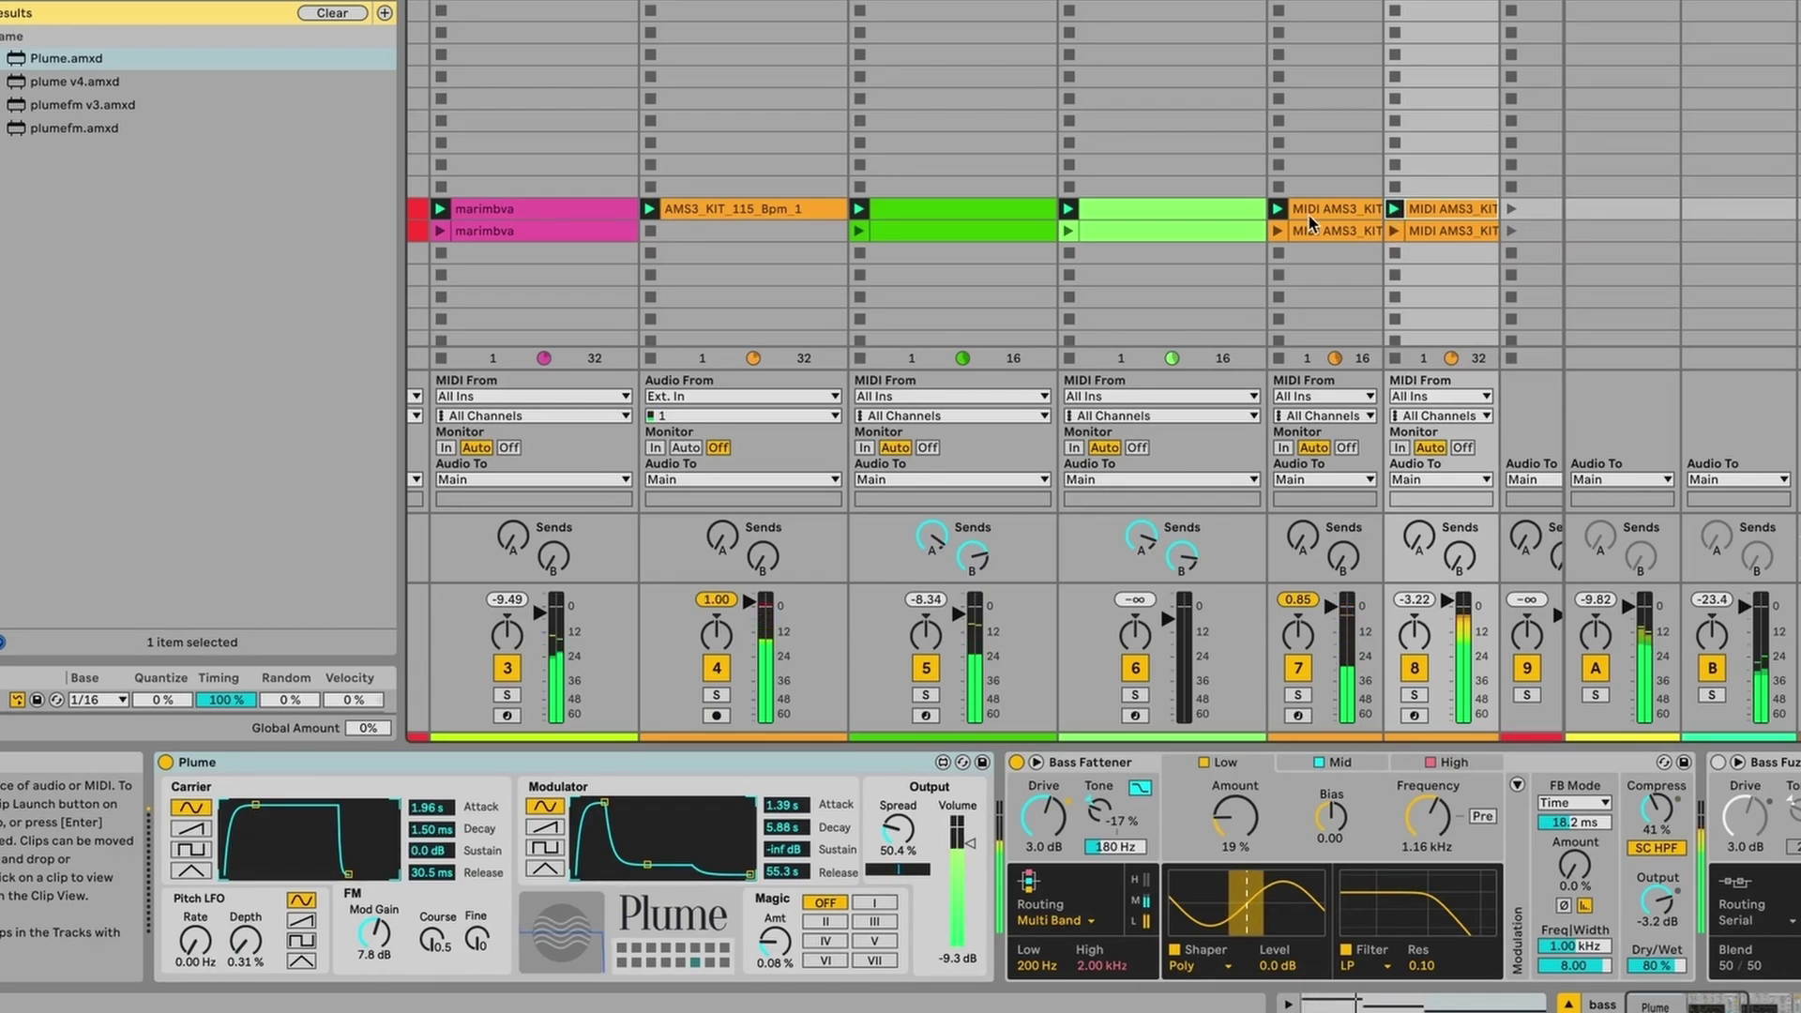
{"action": "scroll", "coordinate": [1311, 222], "scroll_direction": "right", "scroll_amount": 4}
{"action": "scroll", "coordinate": [1311, 221], "scroll_direction": "up", "scroll_amount": 2}
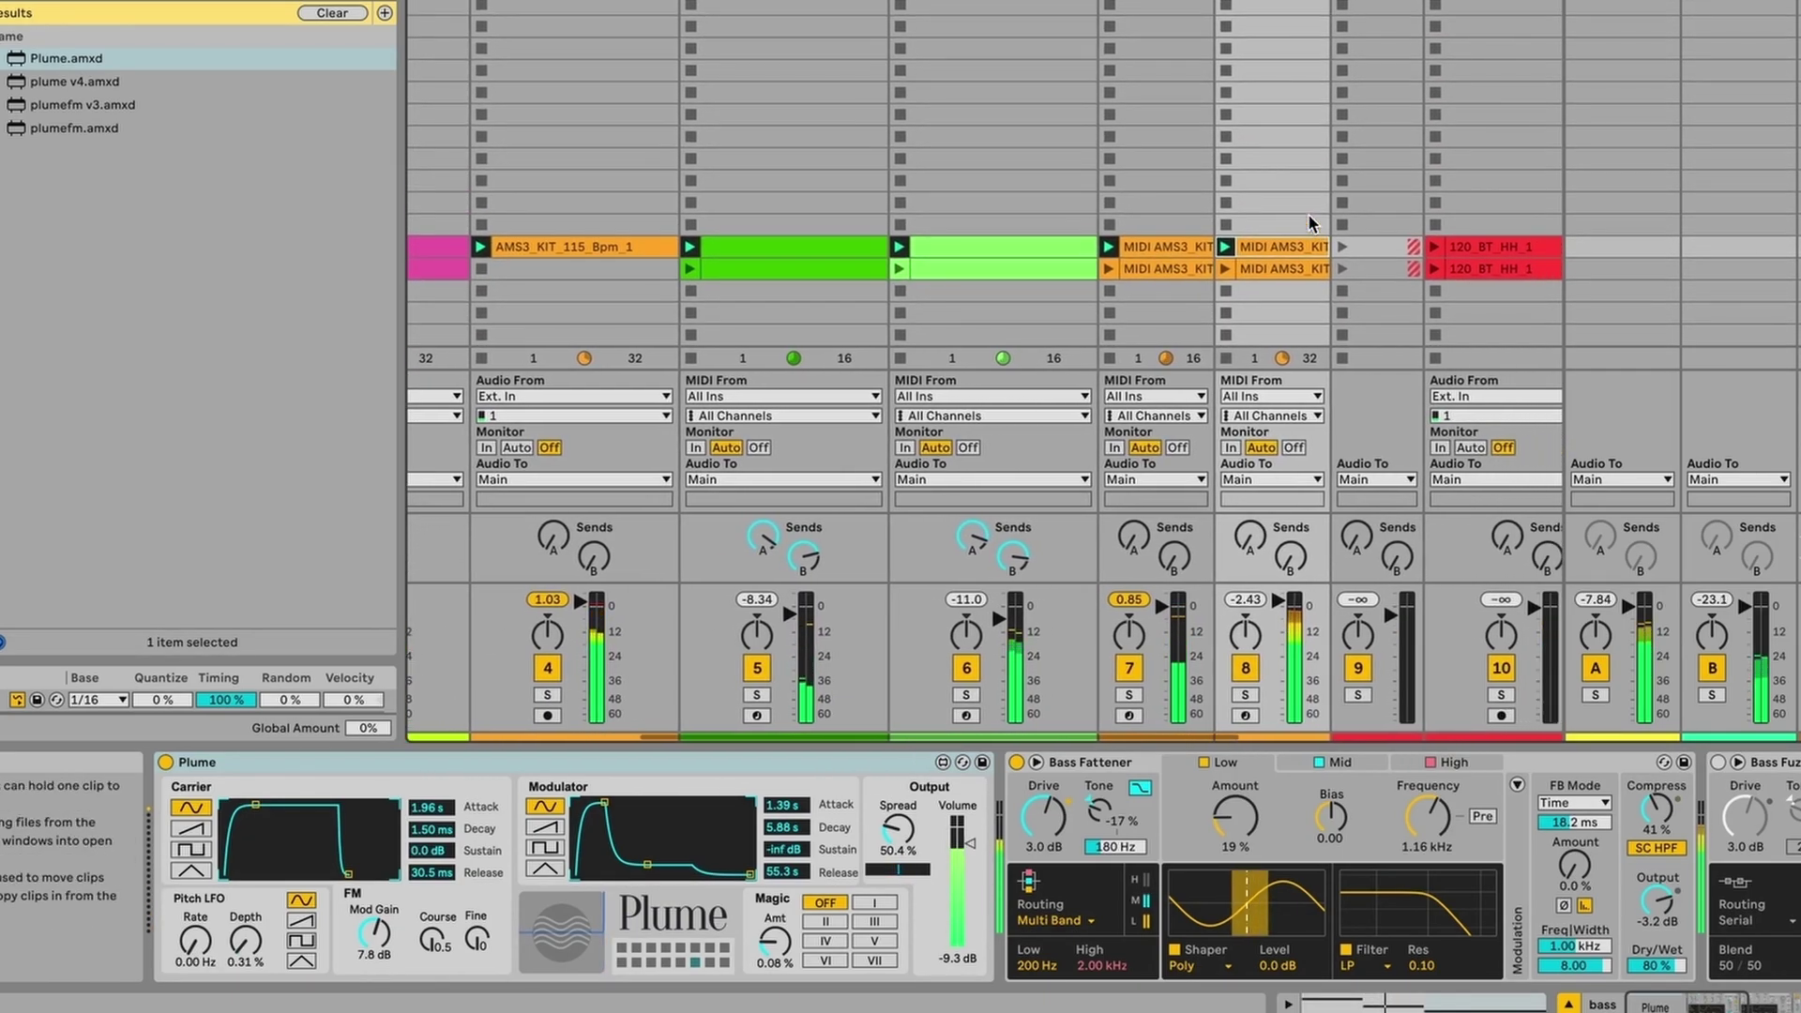
{"action": "scroll", "coordinate": [1310, 221], "scroll_direction": "right", "scroll_amount": 5}
{"action": "scroll", "coordinate": [1311, 222], "scroll_direction": "down", "scroll_amount": 1}
{"action": "scroll", "coordinate": [1310, 221], "scroll_direction": "left", "scroll_amount": 10}
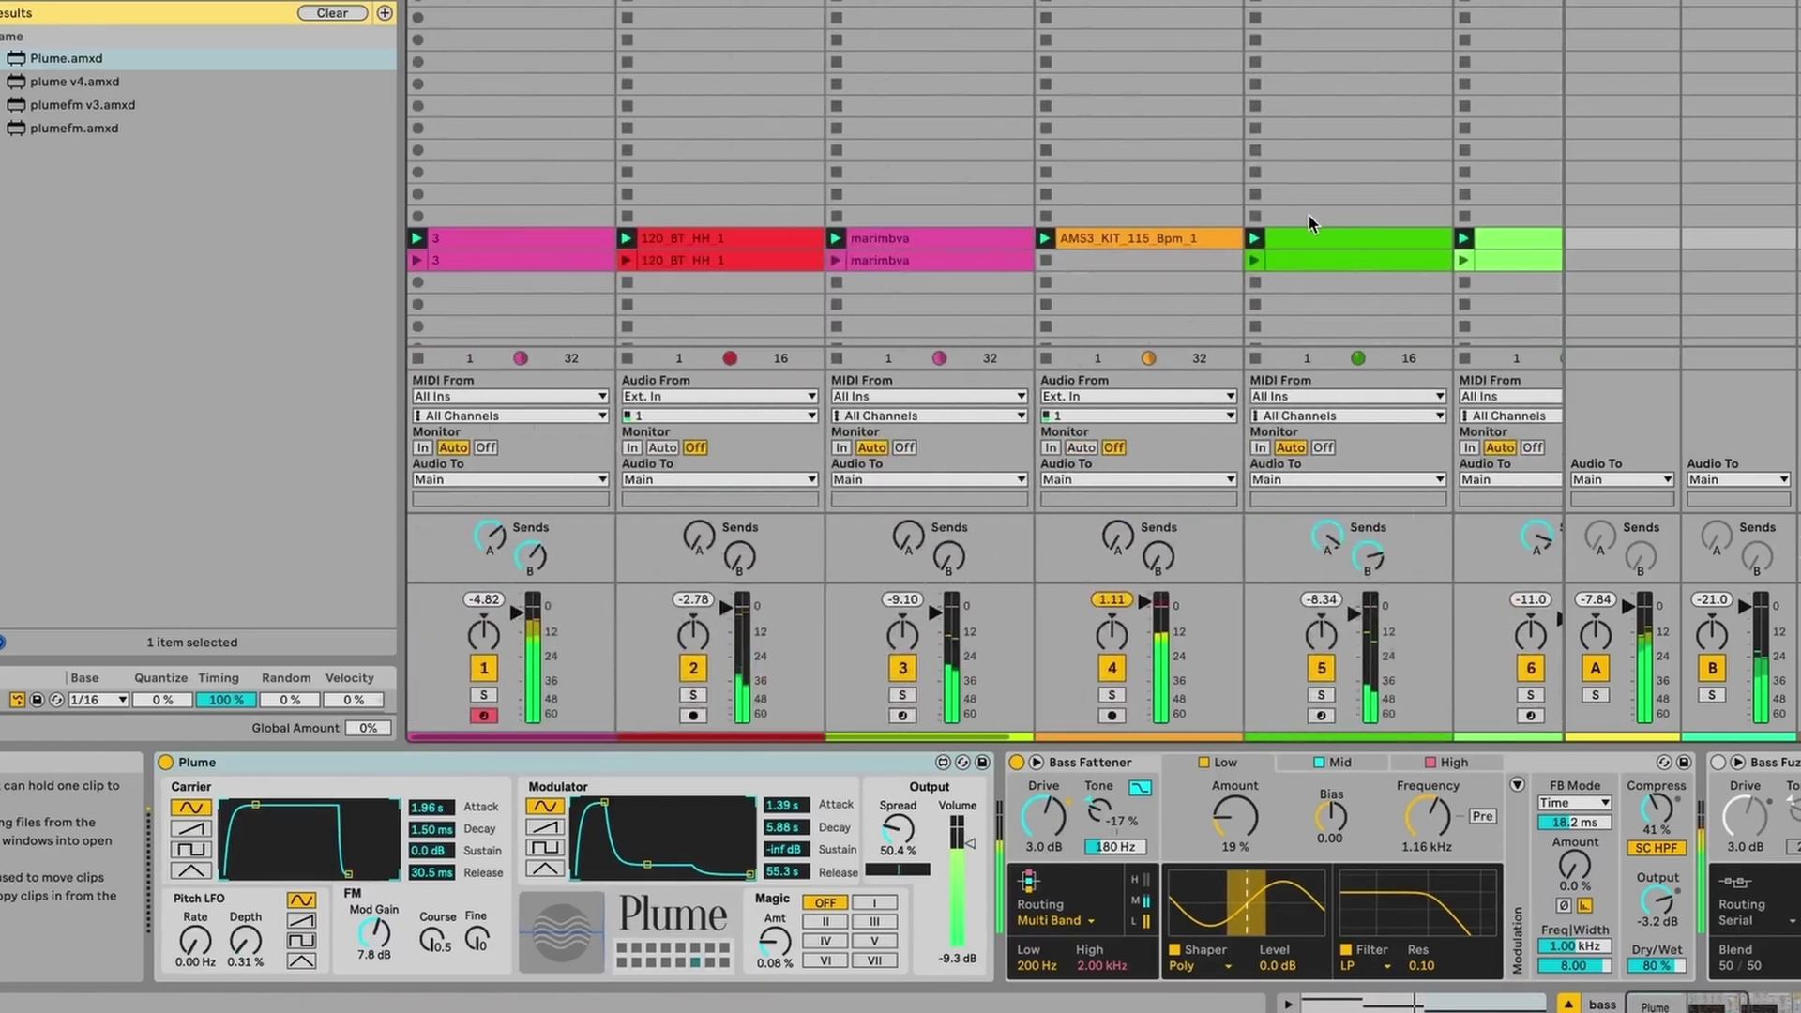
{"action": "scroll", "coordinate": [1308, 212], "scroll_direction": "right", "scroll_amount": 2}
{"action": "scroll", "coordinate": [1308, 212], "scroll_direction": "left", "scroll_amount": 2}
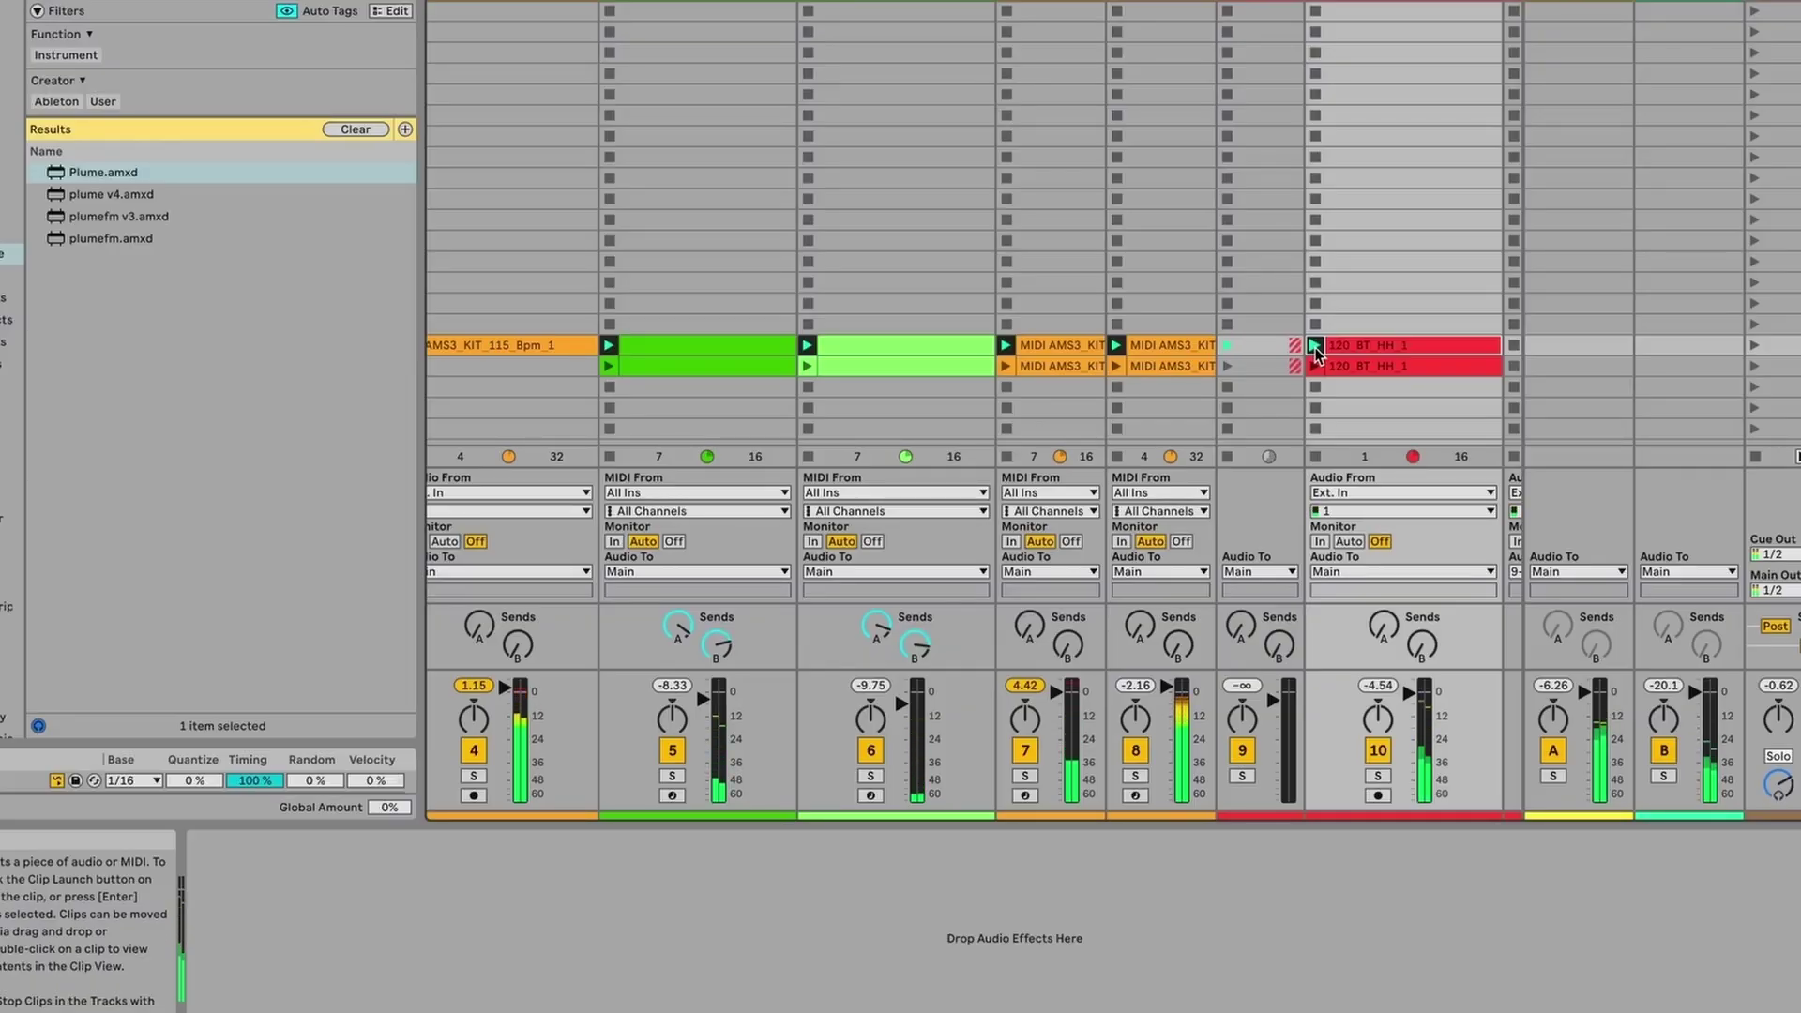
- Launch the dp_90_drum_loop_live clip on track 13 inside the drum group
{"action": "scroll", "coordinate": [1315, 355], "scroll_direction": "right", "scroll_amount": 10}
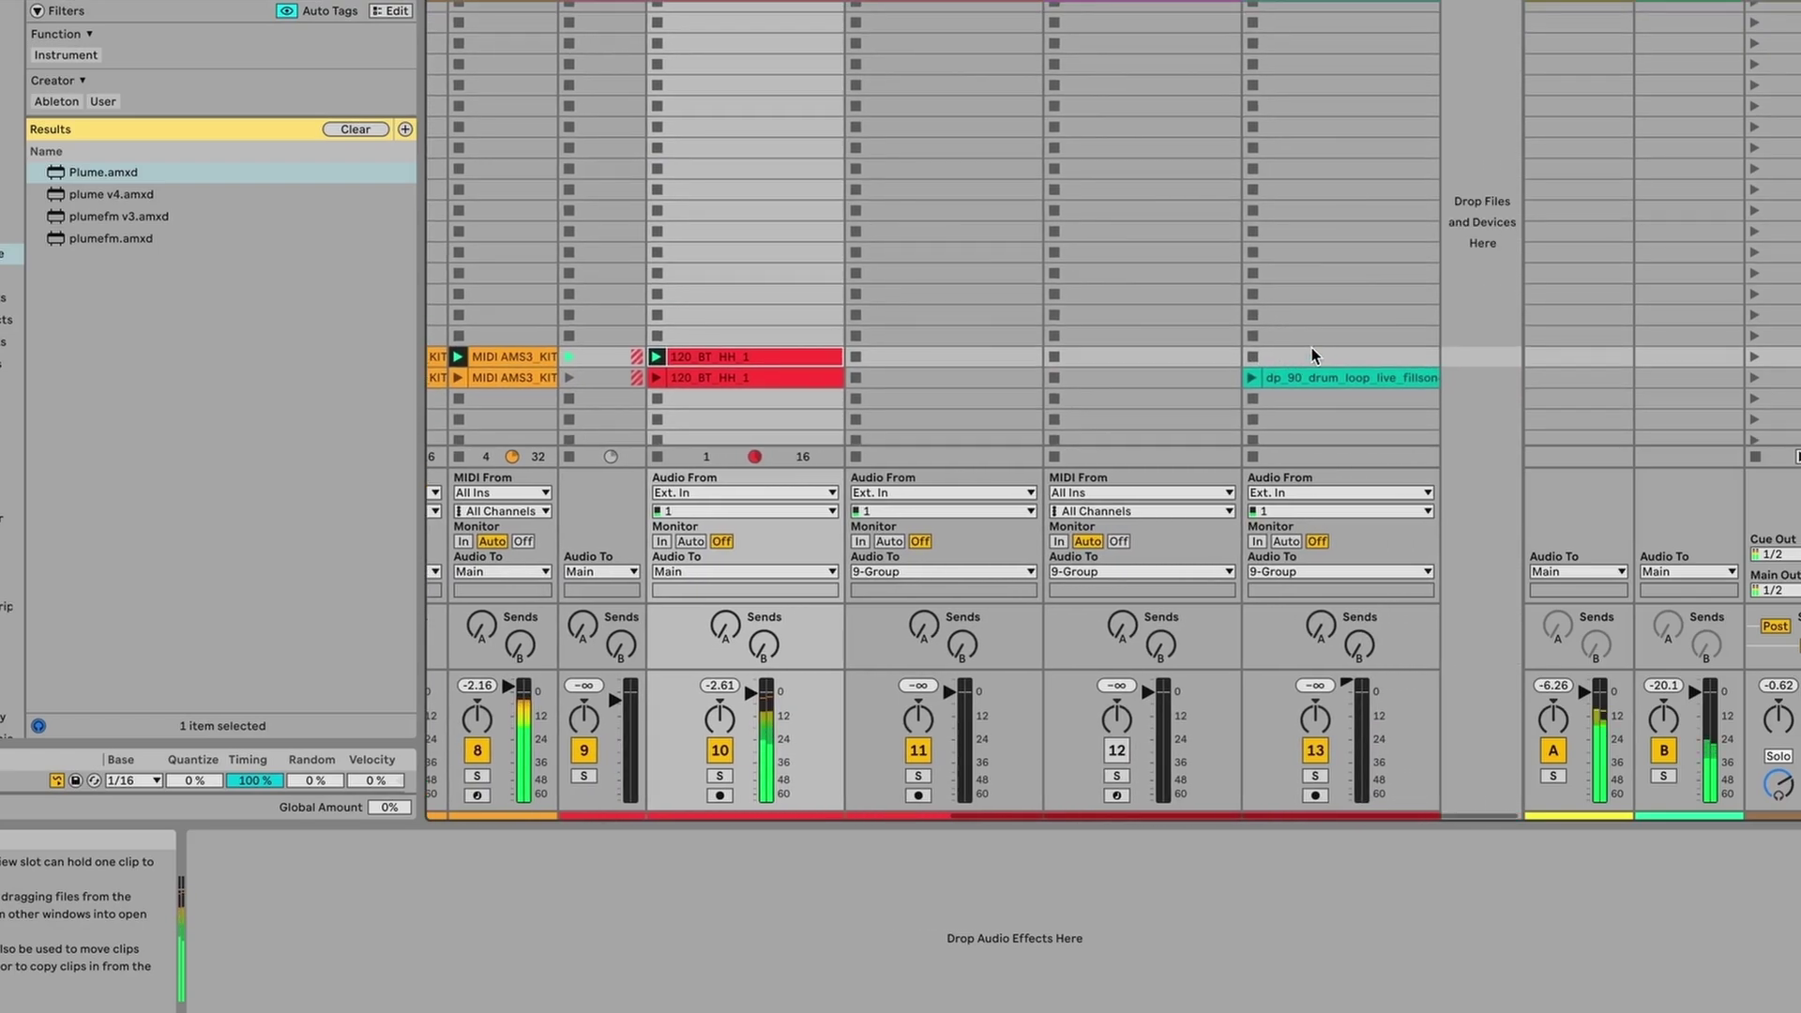
{"action": "left_click", "coordinate": [1252, 379]}
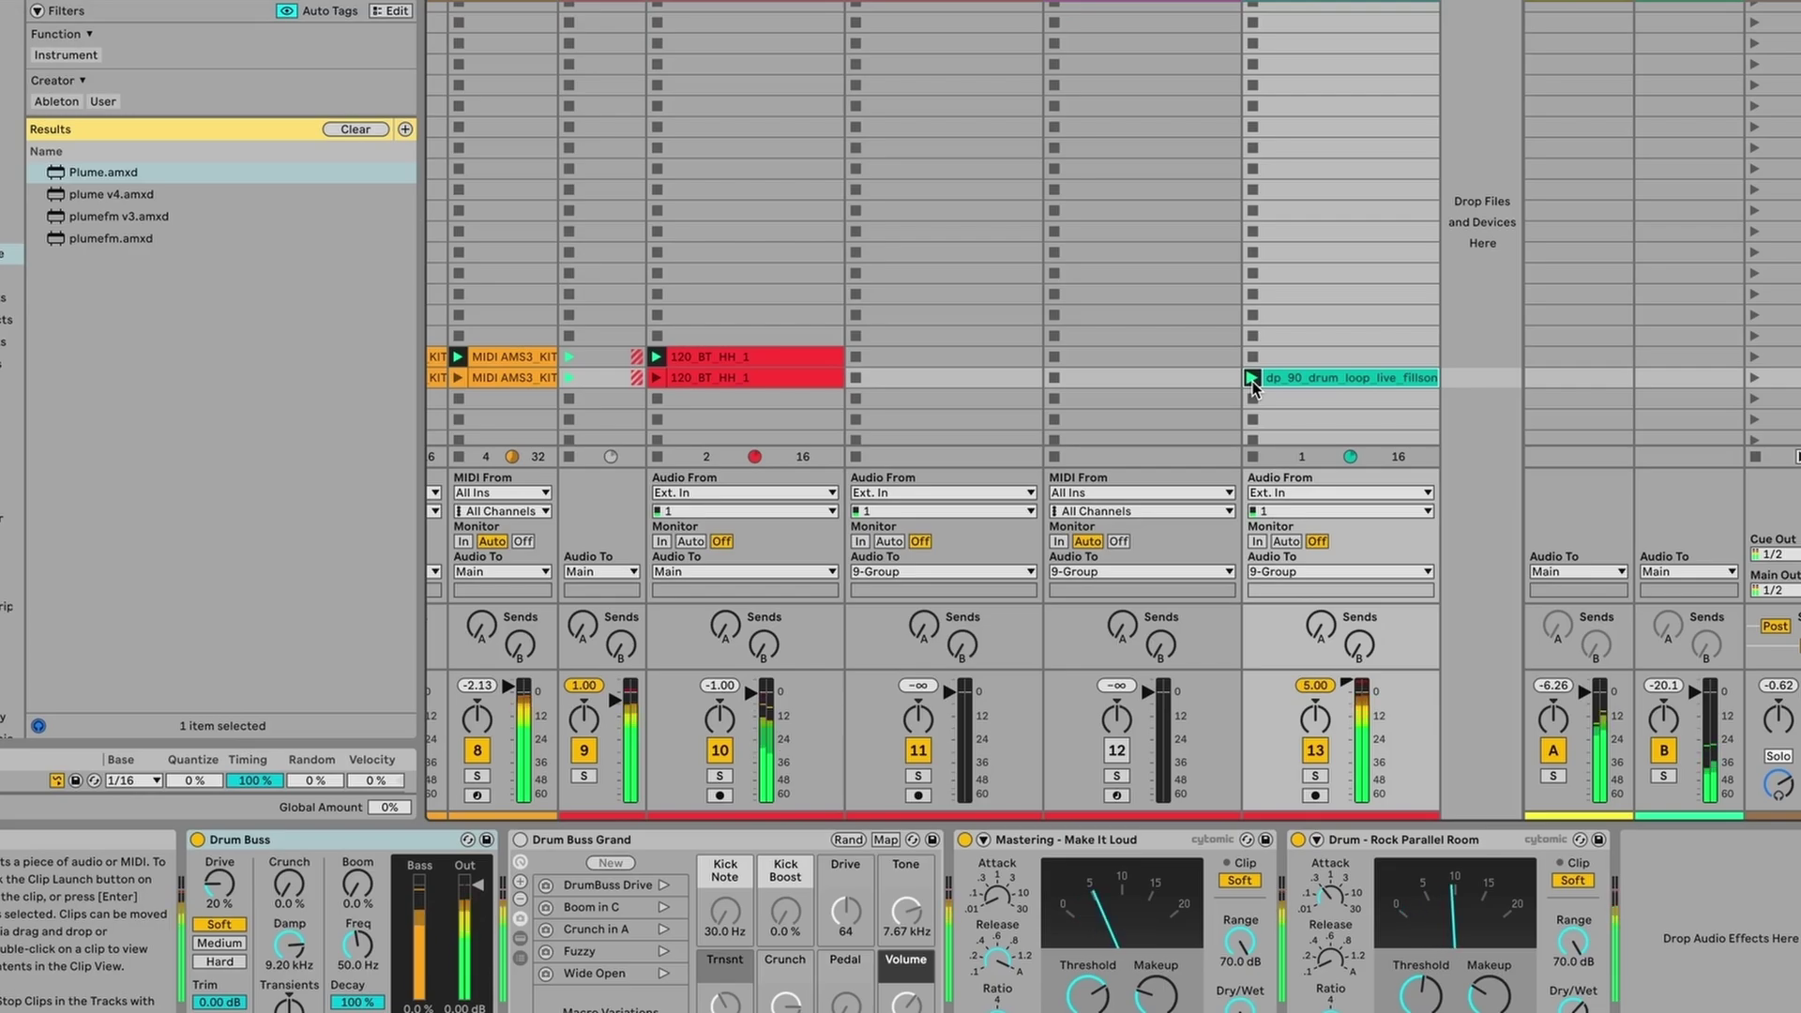
{"action": "scroll", "coordinate": [1249, 381], "scroll_direction": "left", "scroll_amount": 15}
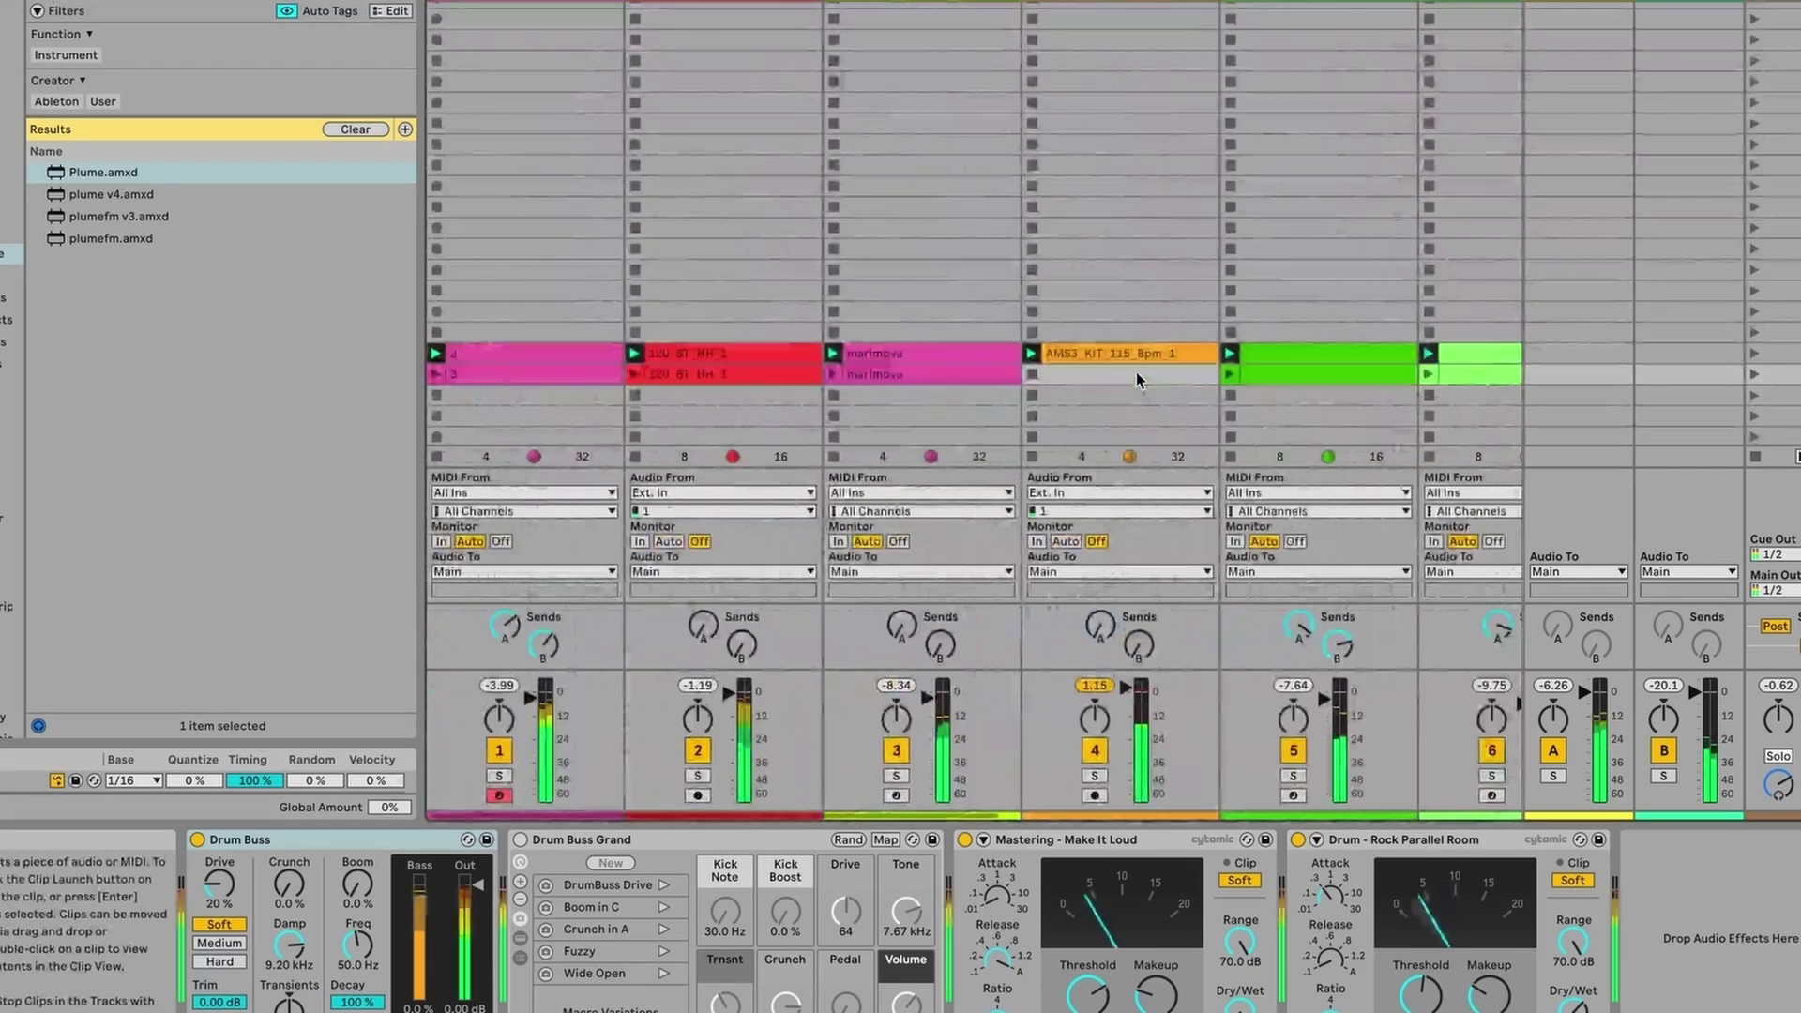